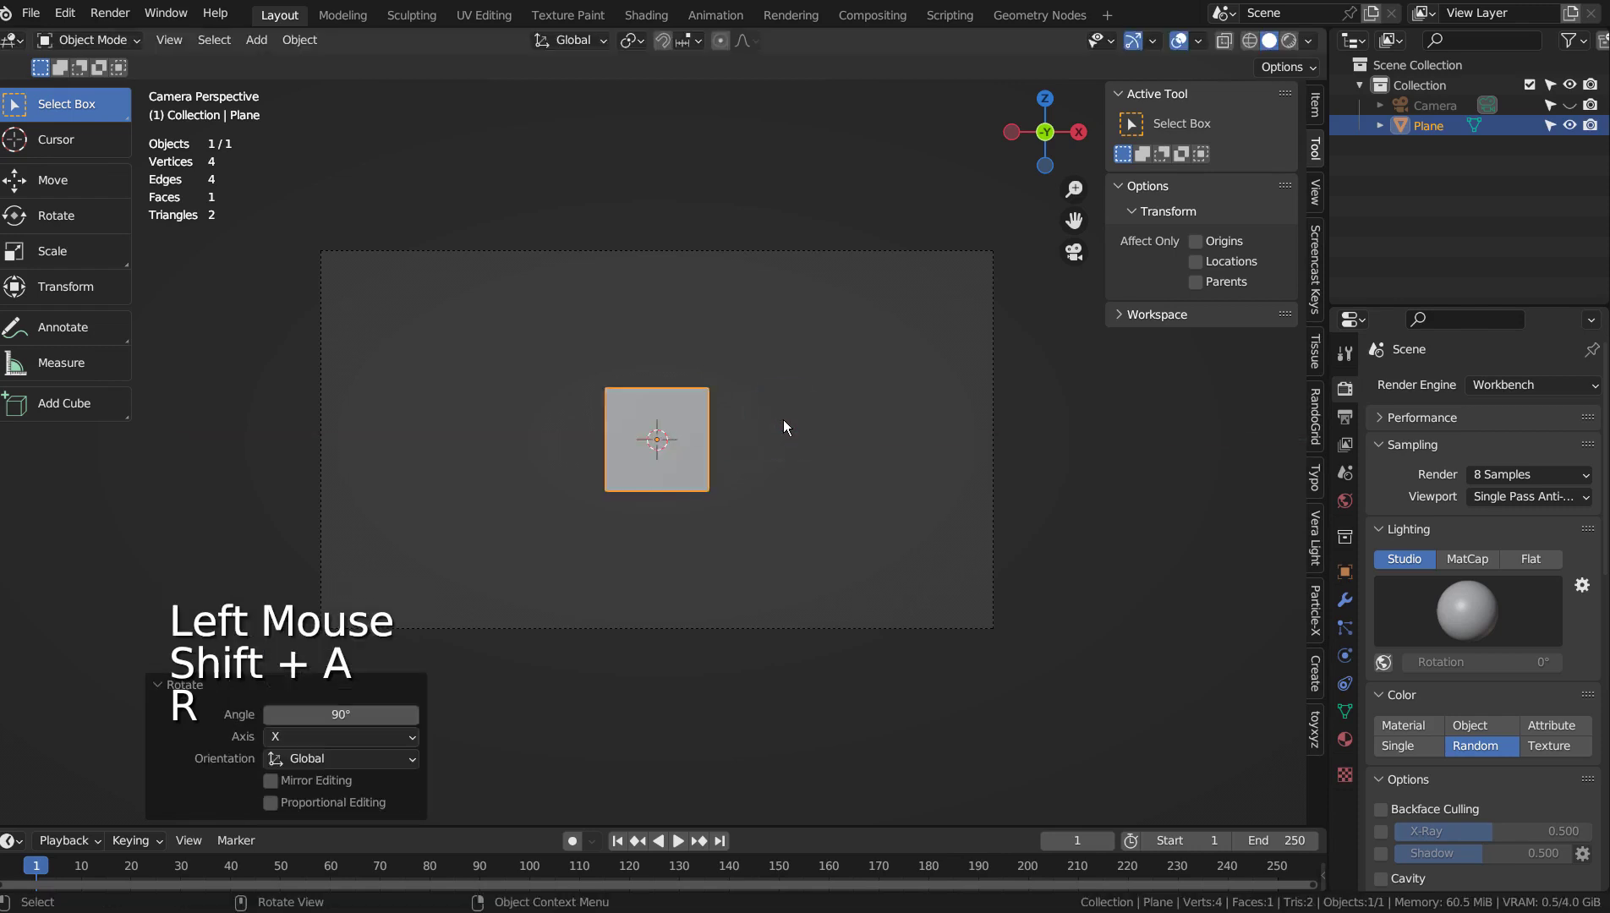
Step: Scale the plane uniformly by about 3.67 and along X by about 1.78 so it fills the camera frame
{"action": "key", "text": "s"}
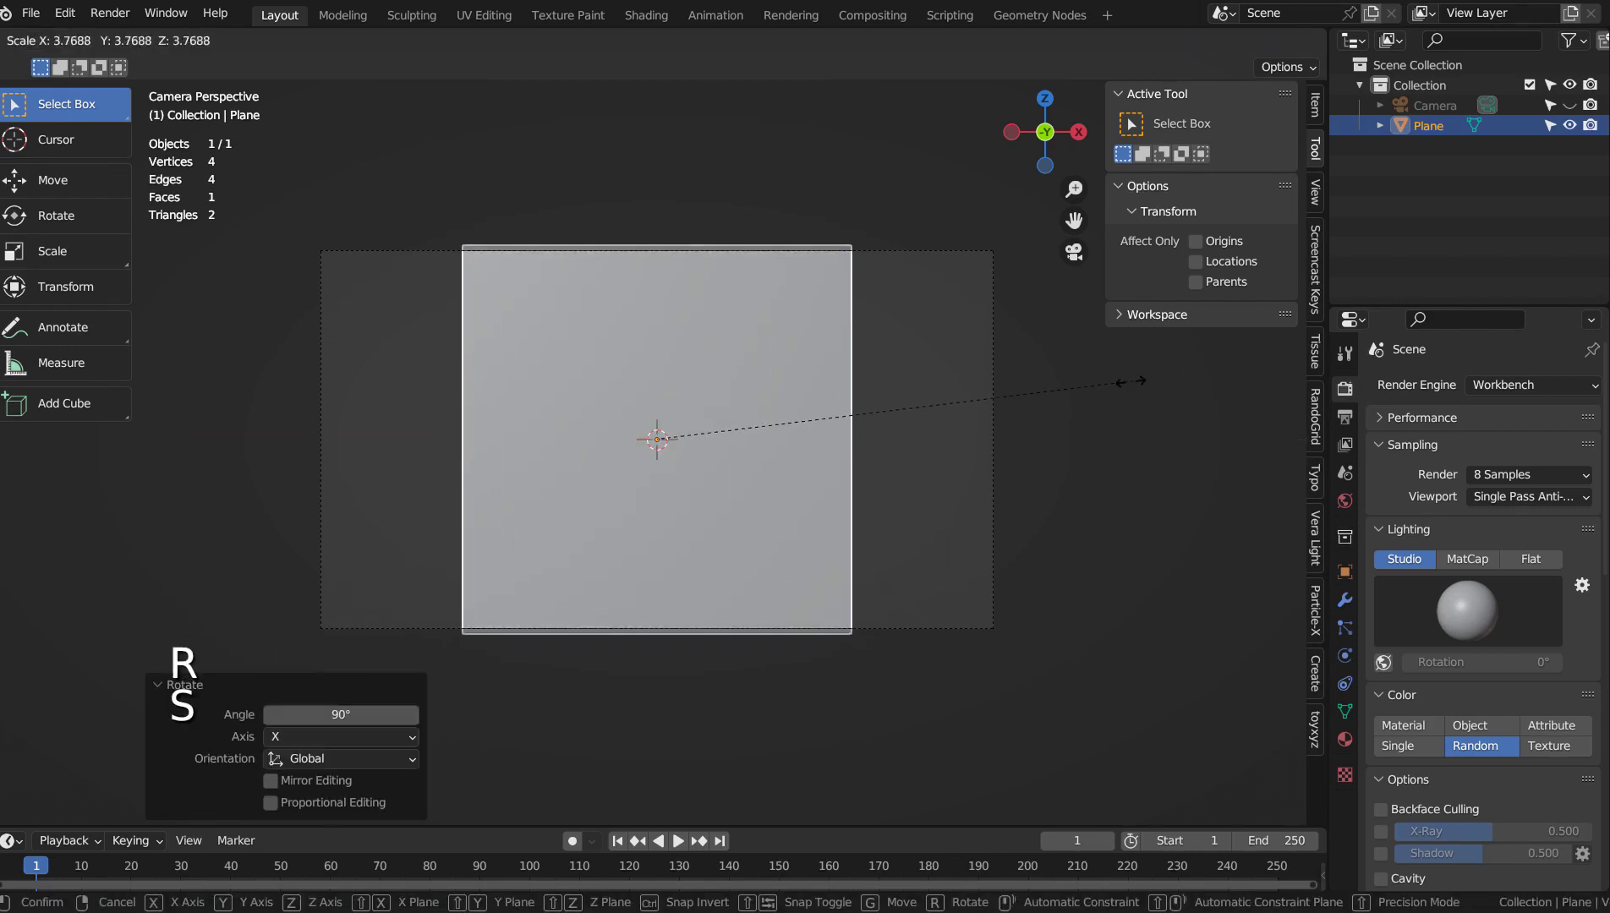
{"action": "left_click", "coordinate": [1123, 383]}
{"action": "key", "text": "s"}
{"action": "key", "text": "x"}
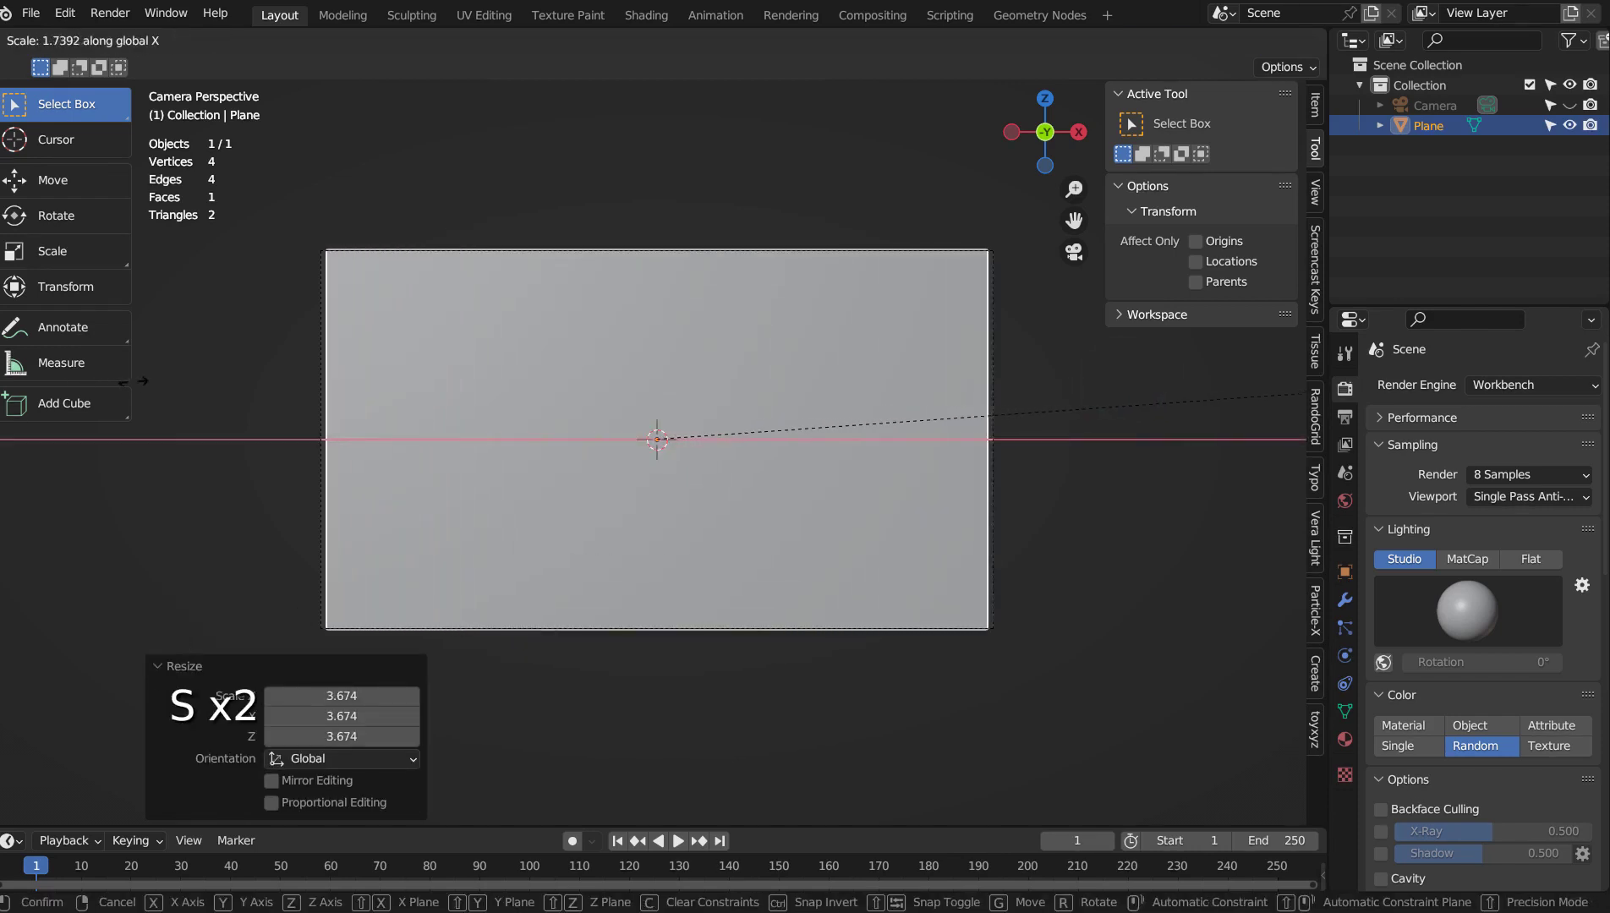
{"action": "left_click", "coordinate": [153, 383]}
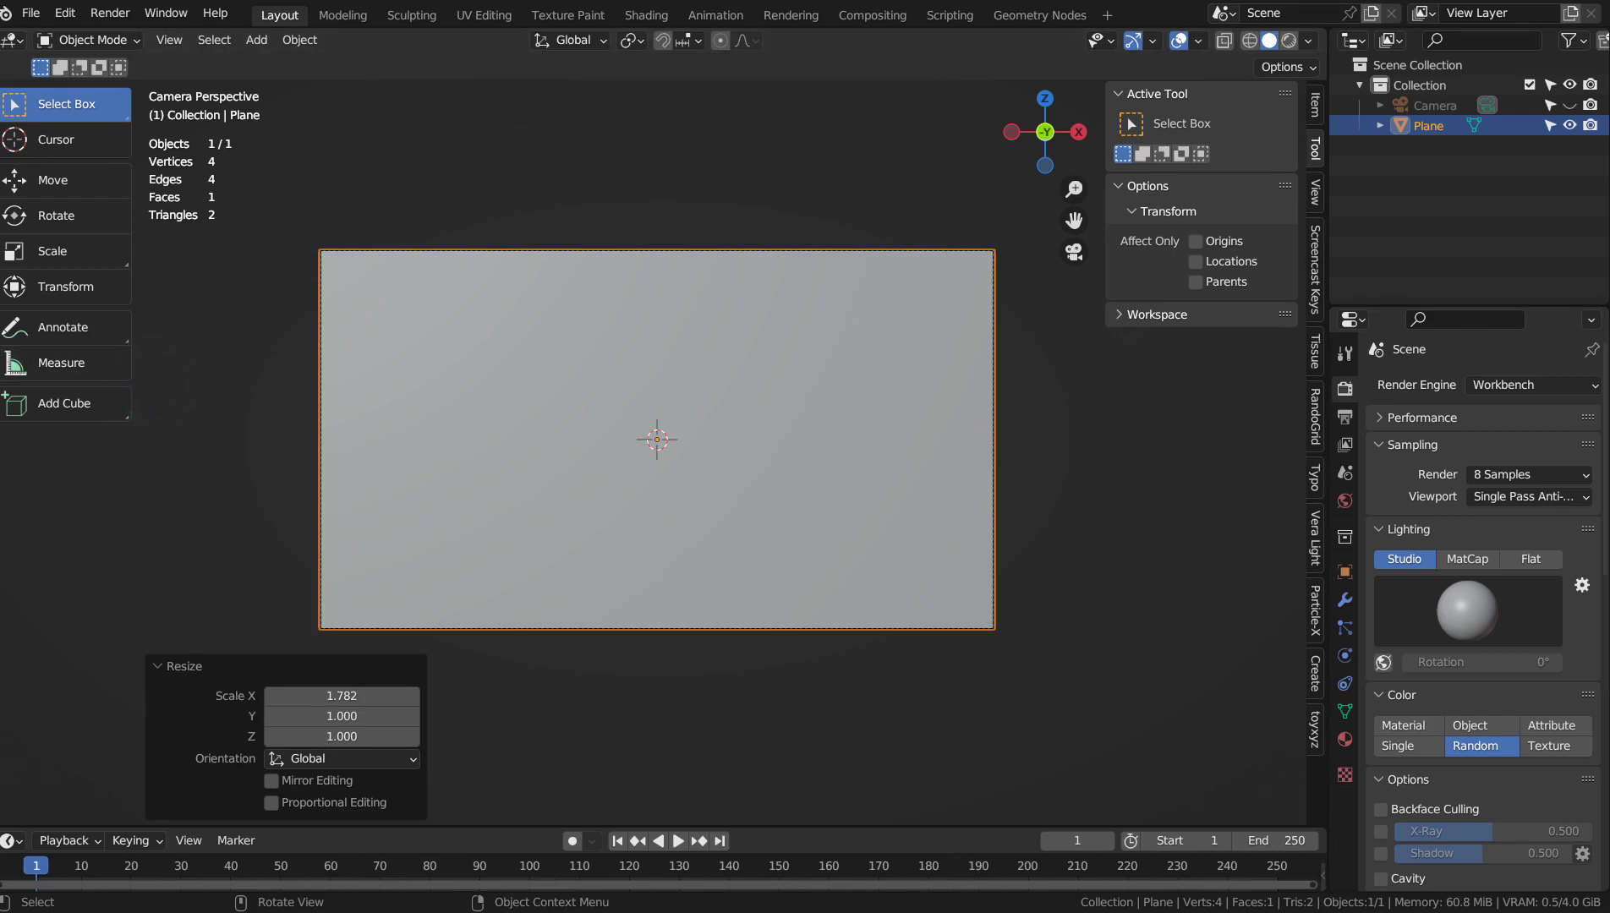
Step: Set up texture painting in the camera view and add a blank 1024 x 1024 px Base Color paint slot to the plane
{"action": "left_click", "coordinate": [564, 15]}
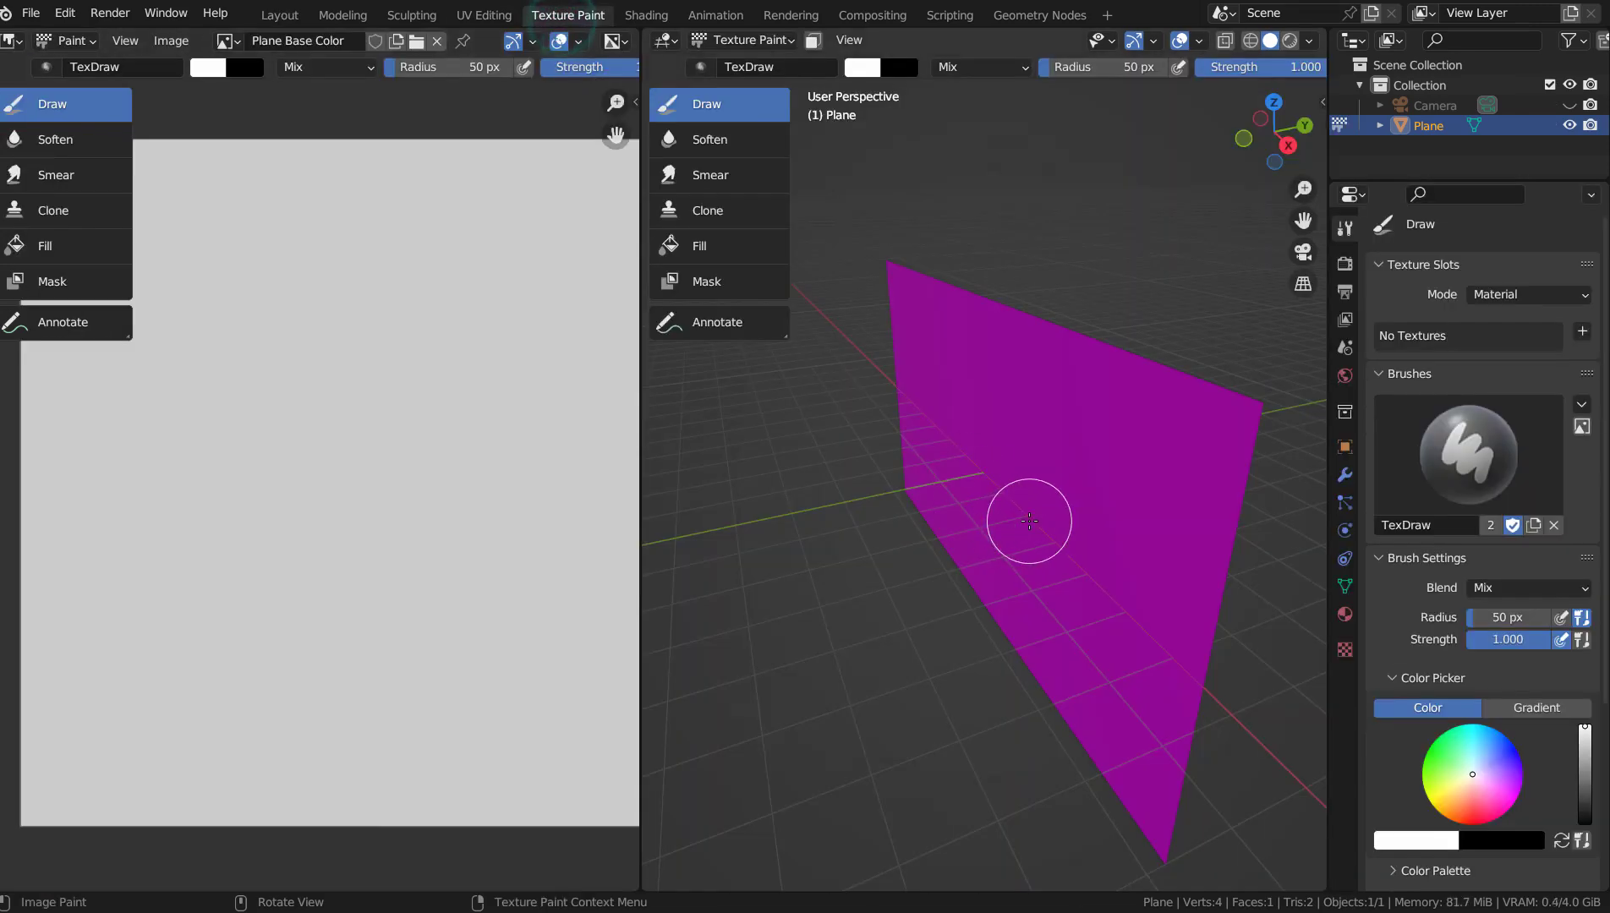
{"action": "key", "text": "KP_0"}
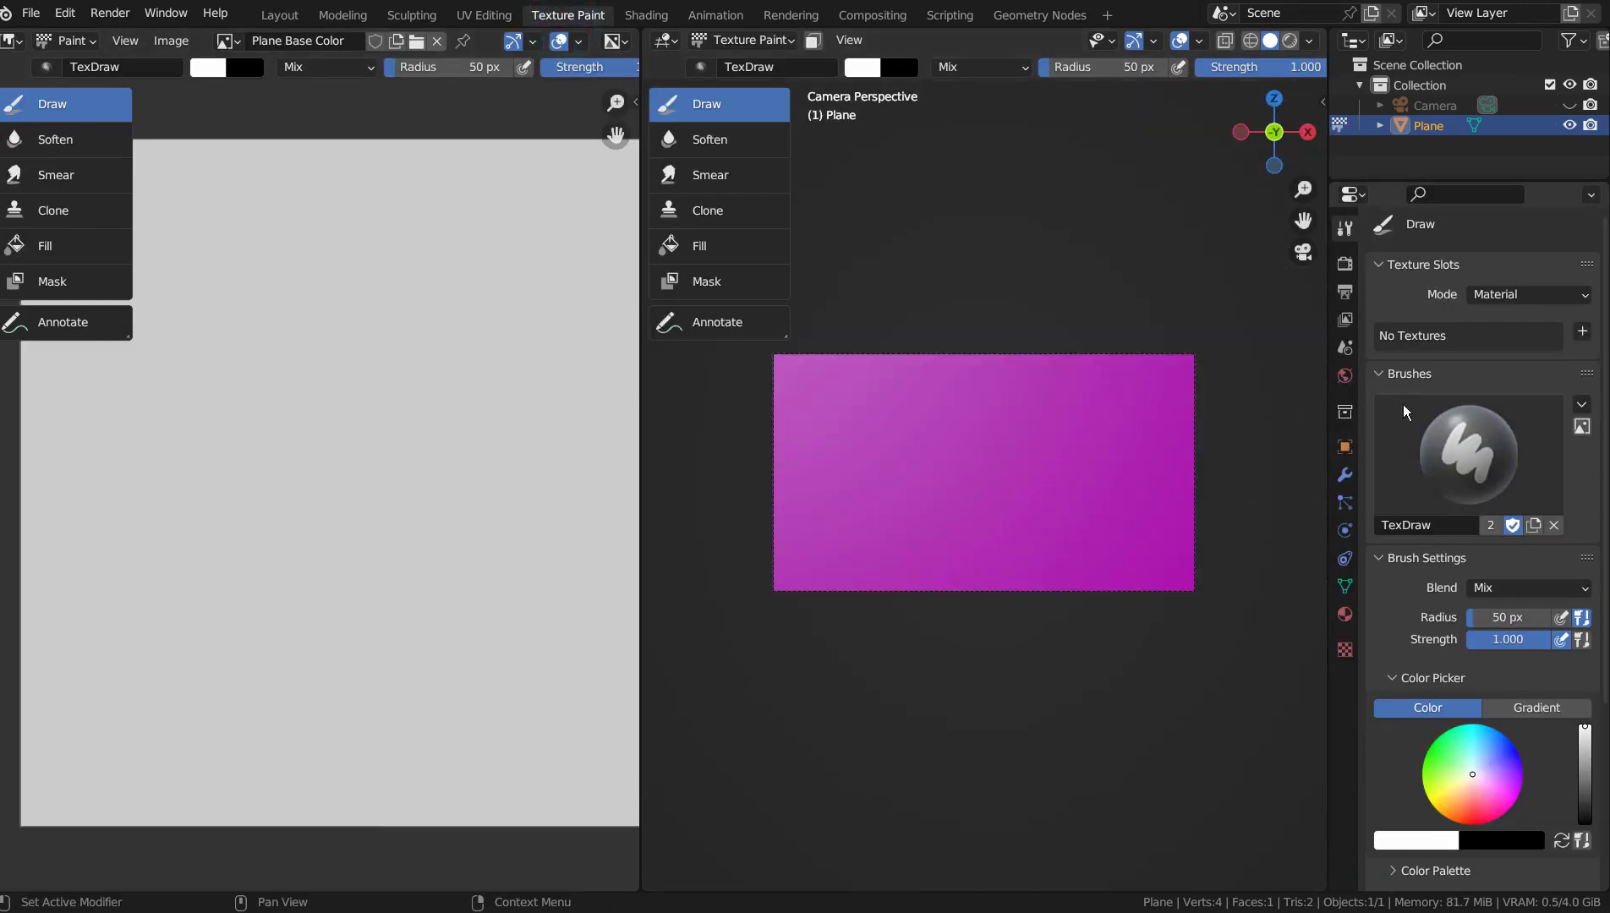
{"action": "left_click", "coordinate": [1582, 331]}
{"action": "left_click", "coordinate": [1525, 353]}
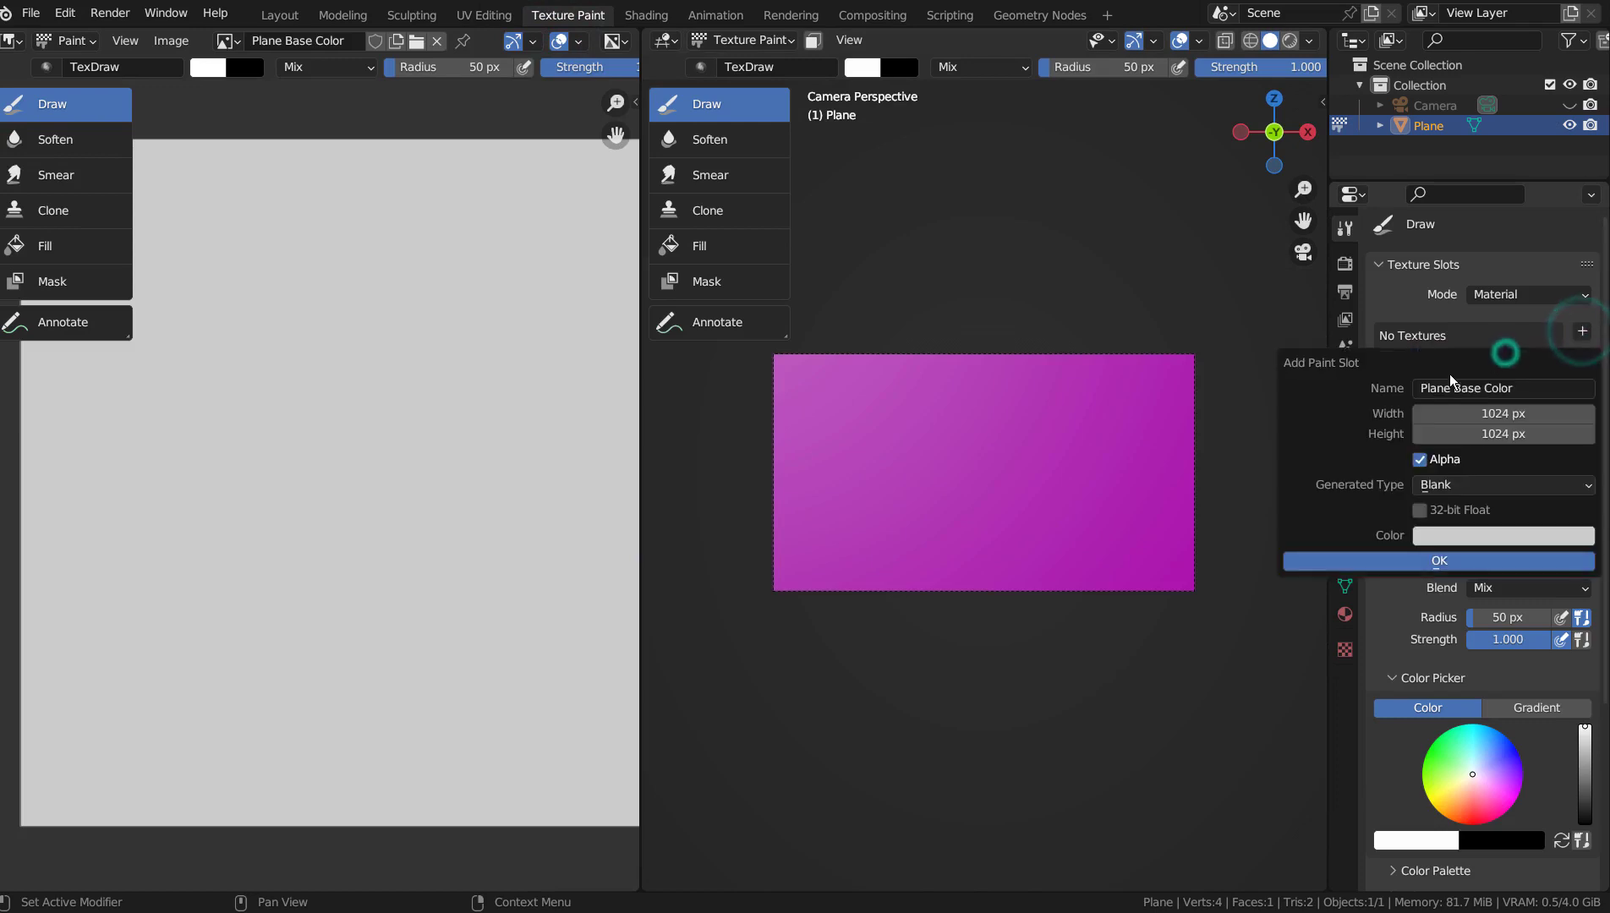
{"action": "left_click", "coordinate": [1397, 558]}
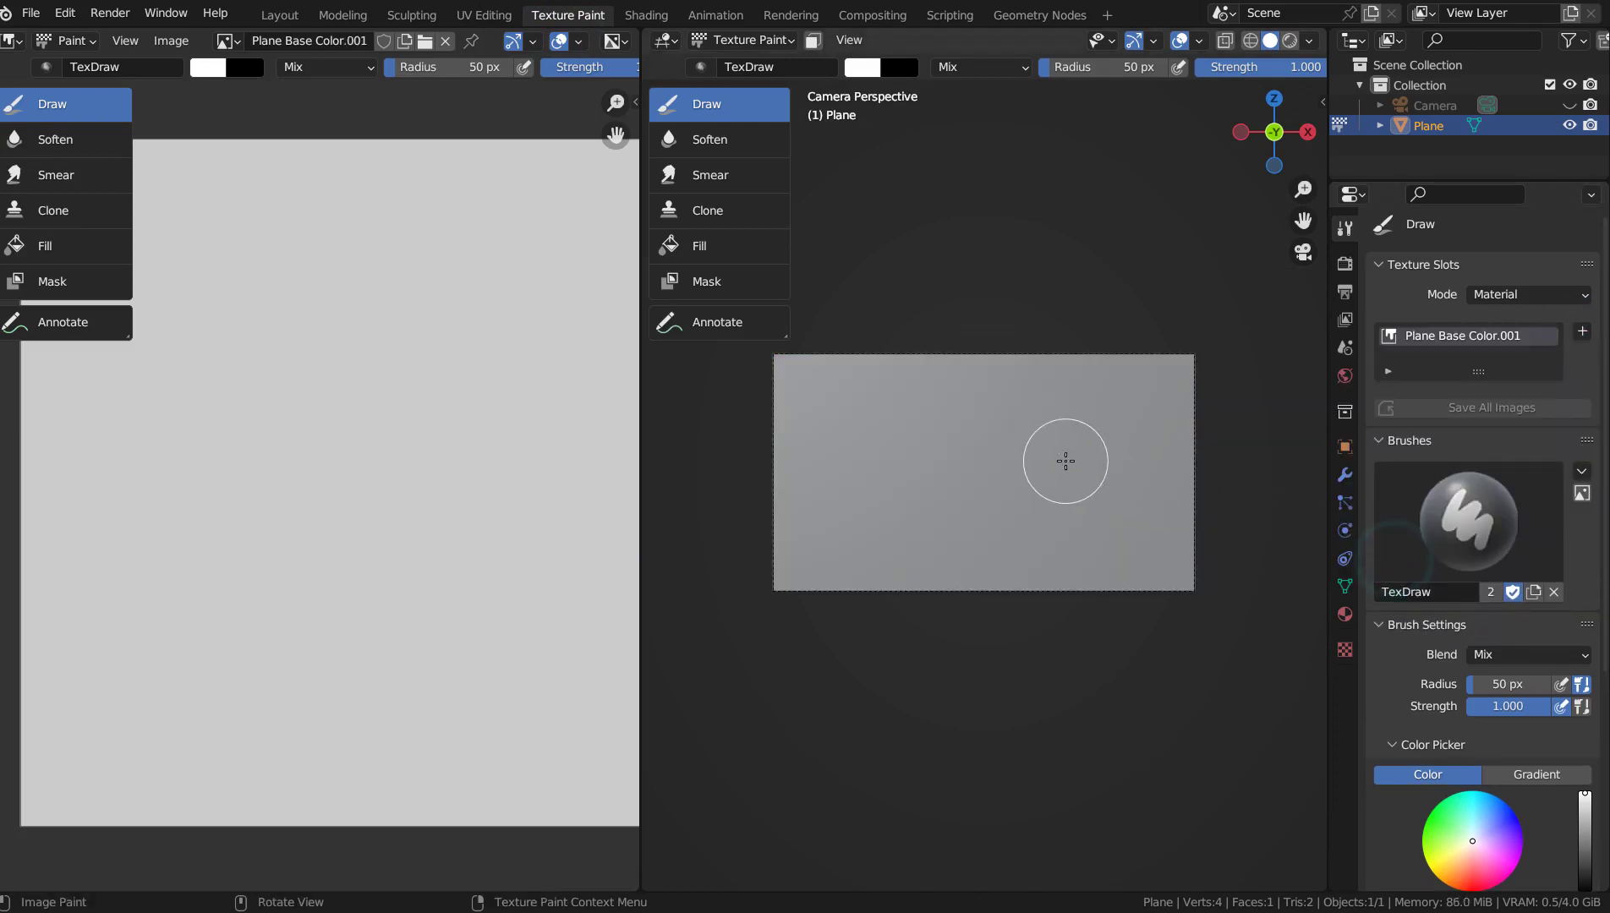
Step: Reduce the Draw brush radius to 19 px
{"action": "key", "text": "bracketleft"}
{"action": "key", "text": "bracketleft"}
{"action": "key", "text": "bracketleft"}
{"action": "key", "text": "bracketleft"}
{"action": "key", "text": "bracketleft"}
{"action": "key", "text": "bracketleft"}
{"action": "key", "text": "bracketleft"}
{"action": "key", "text": "bracketleft"}
{"action": "key", "text": "bracketleft"}
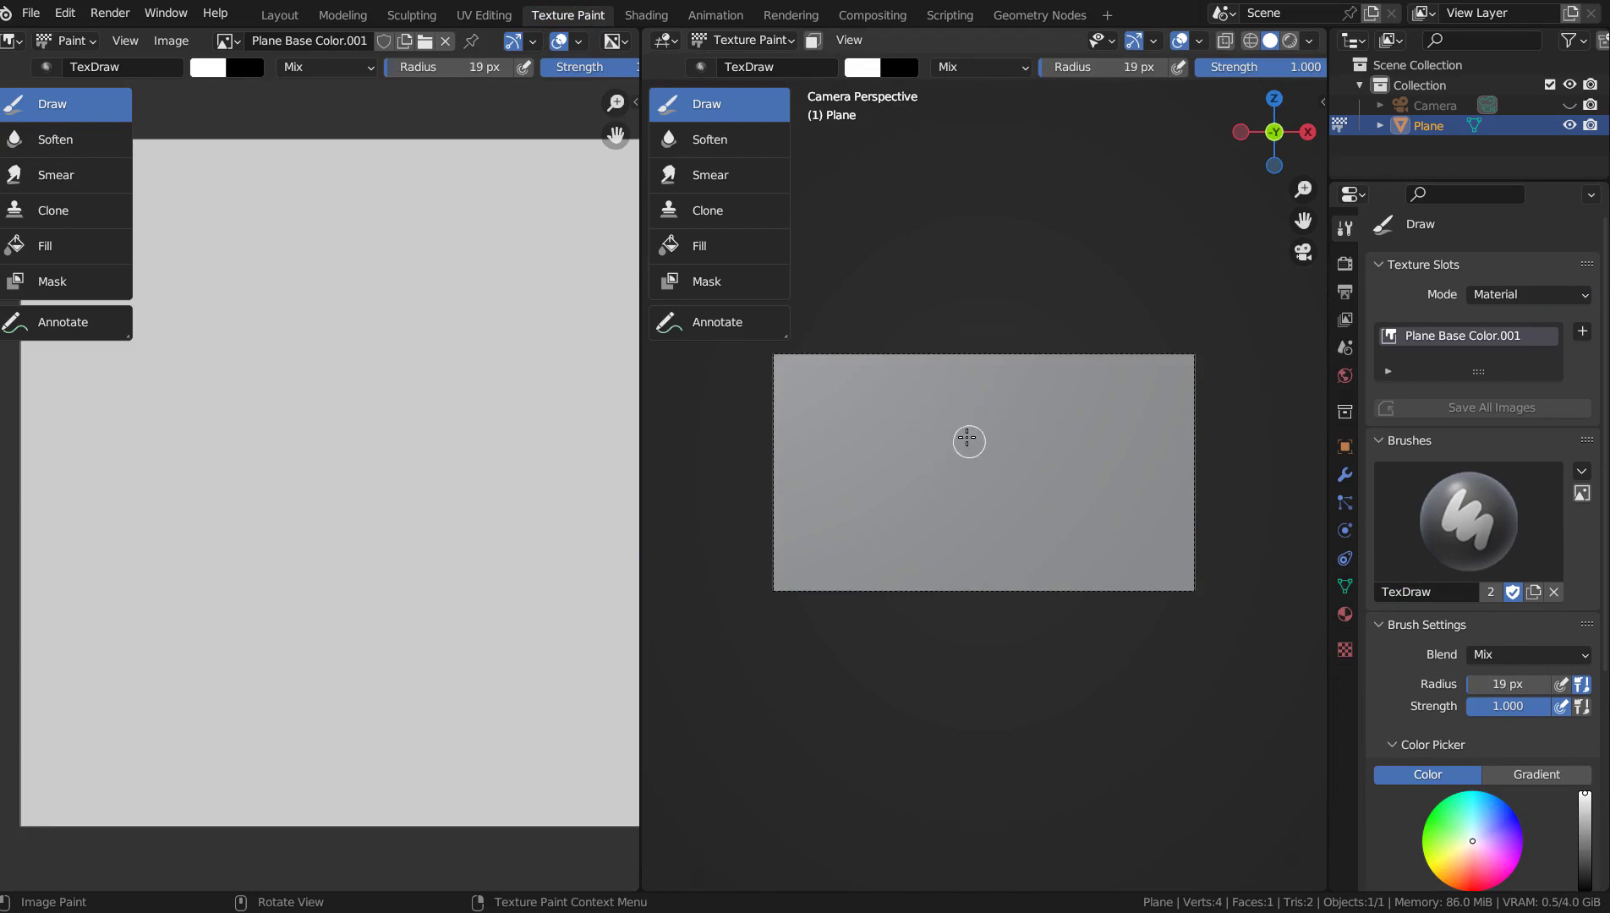
Step: Paint a white human figure with head, torso, arms and legs on the plane, redoing the arm on the right side shorter
{"action": "mouse_move", "coordinate": [972, 434]}
{"action": "left_mouse_down"}
{"action": "mouse_move", "coordinate": [974, 417]}
{"action": "mouse_move", "coordinate": [926, 463]}
{"action": "mouse_move", "coordinate": [927, 482]}
{"action": "mouse_move", "coordinate": [972, 474]}
{"action": "mouse_move", "coordinate": [957, 572]}
{"action": "left_mouse_up"}
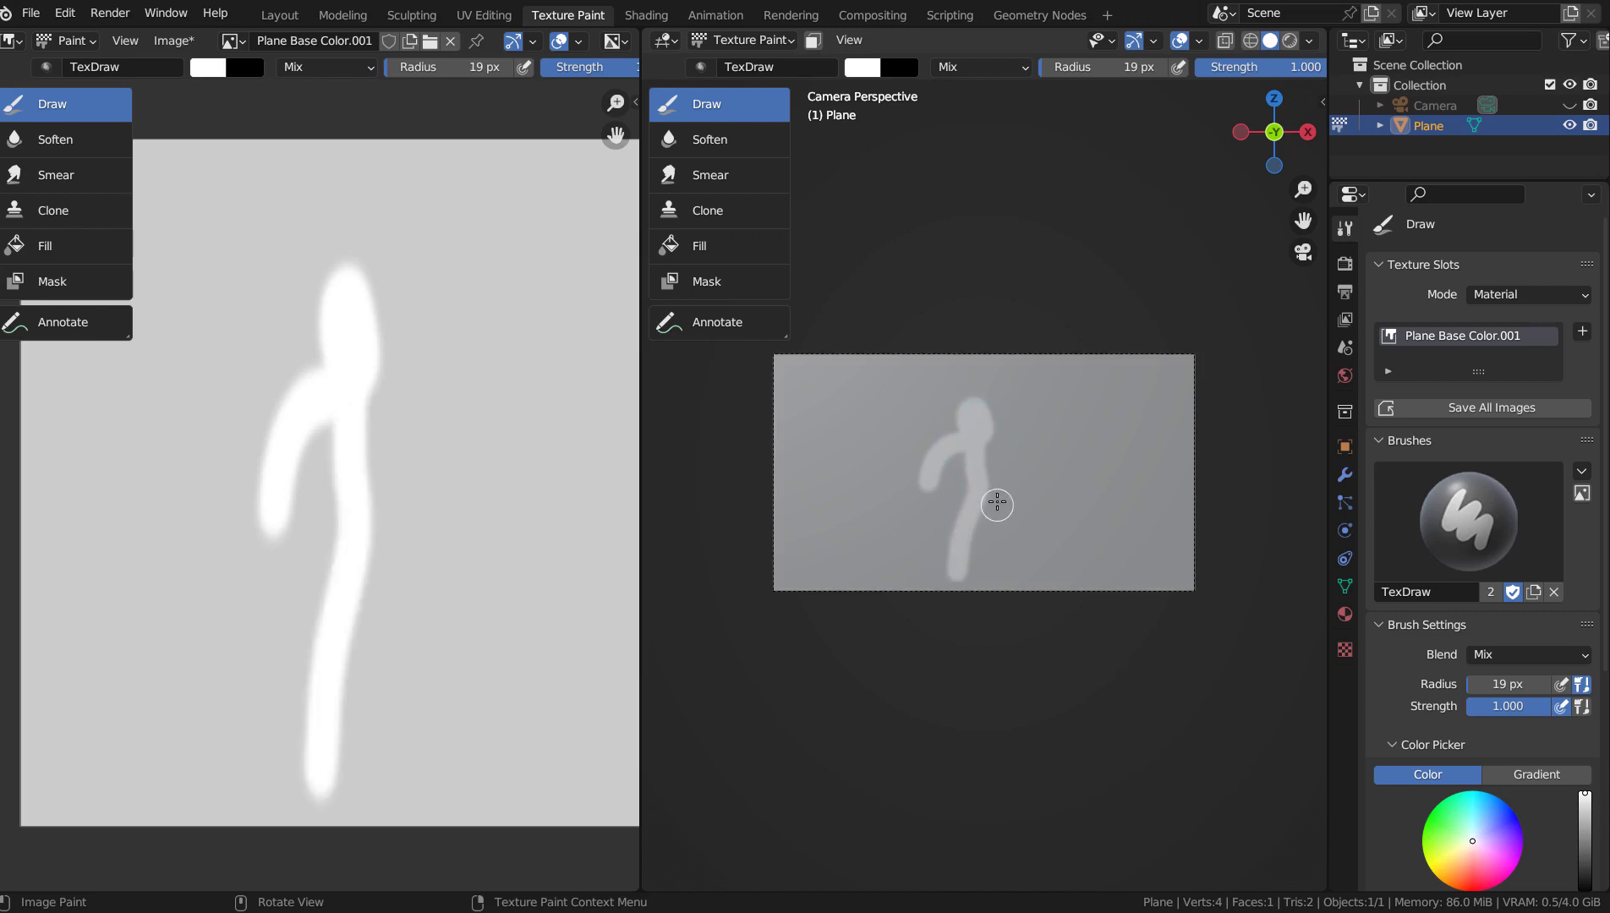
{"action": "left_click_drag", "start_coordinate": [985, 492], "coordinate": [1019, 565]}
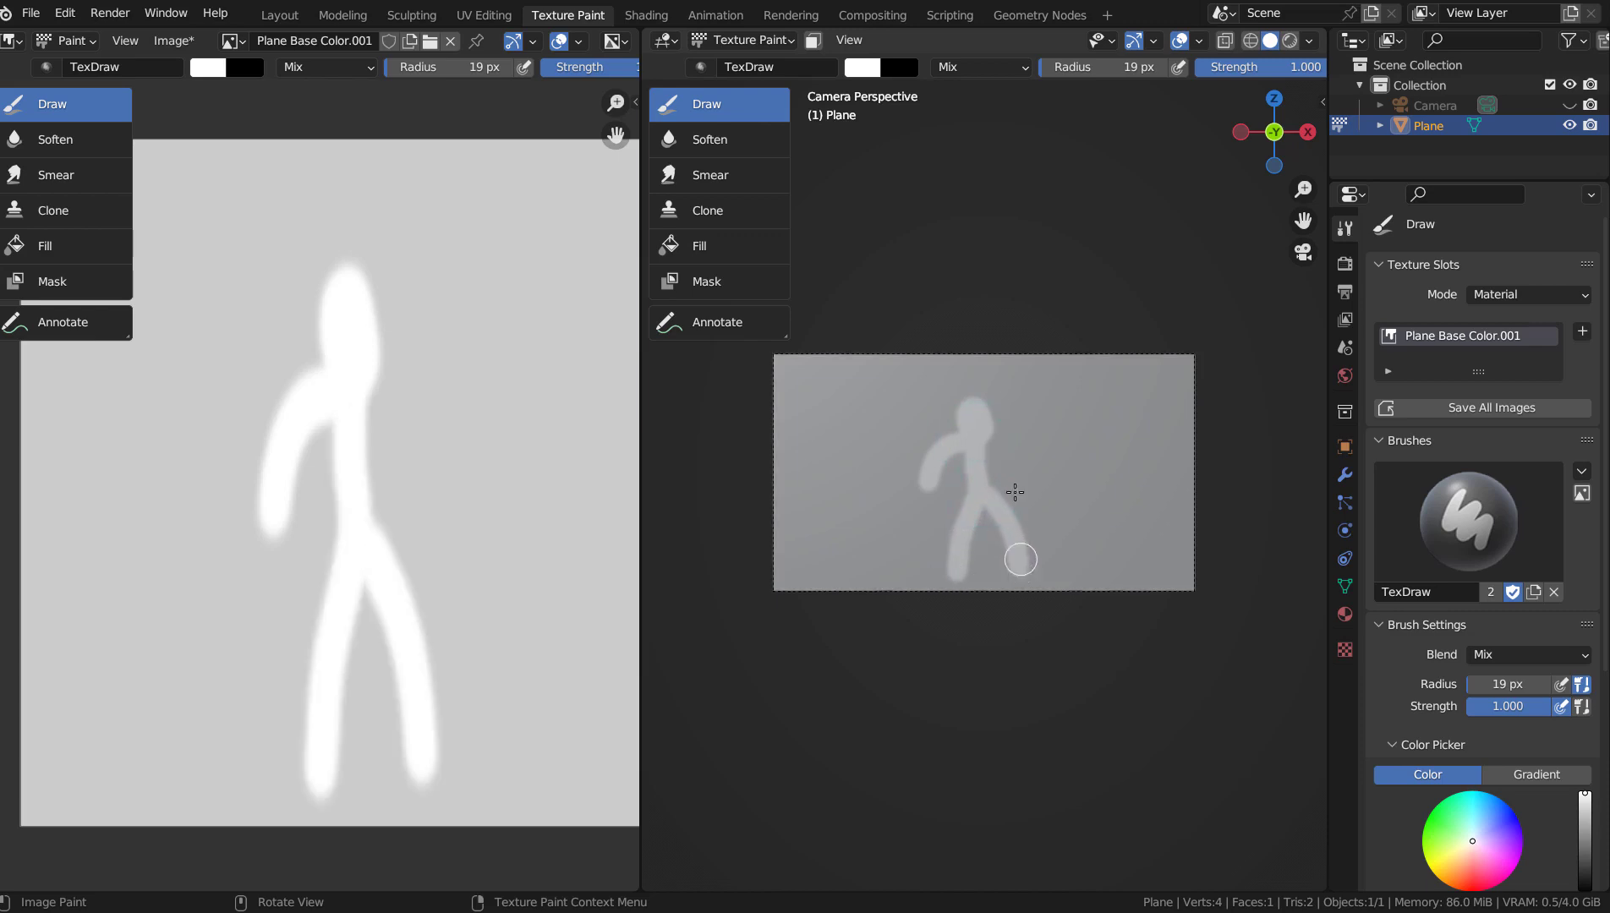
{"action": "left_click_drag", "start_coordinate": [1021, 468], "coordinate": [1028, 491]}
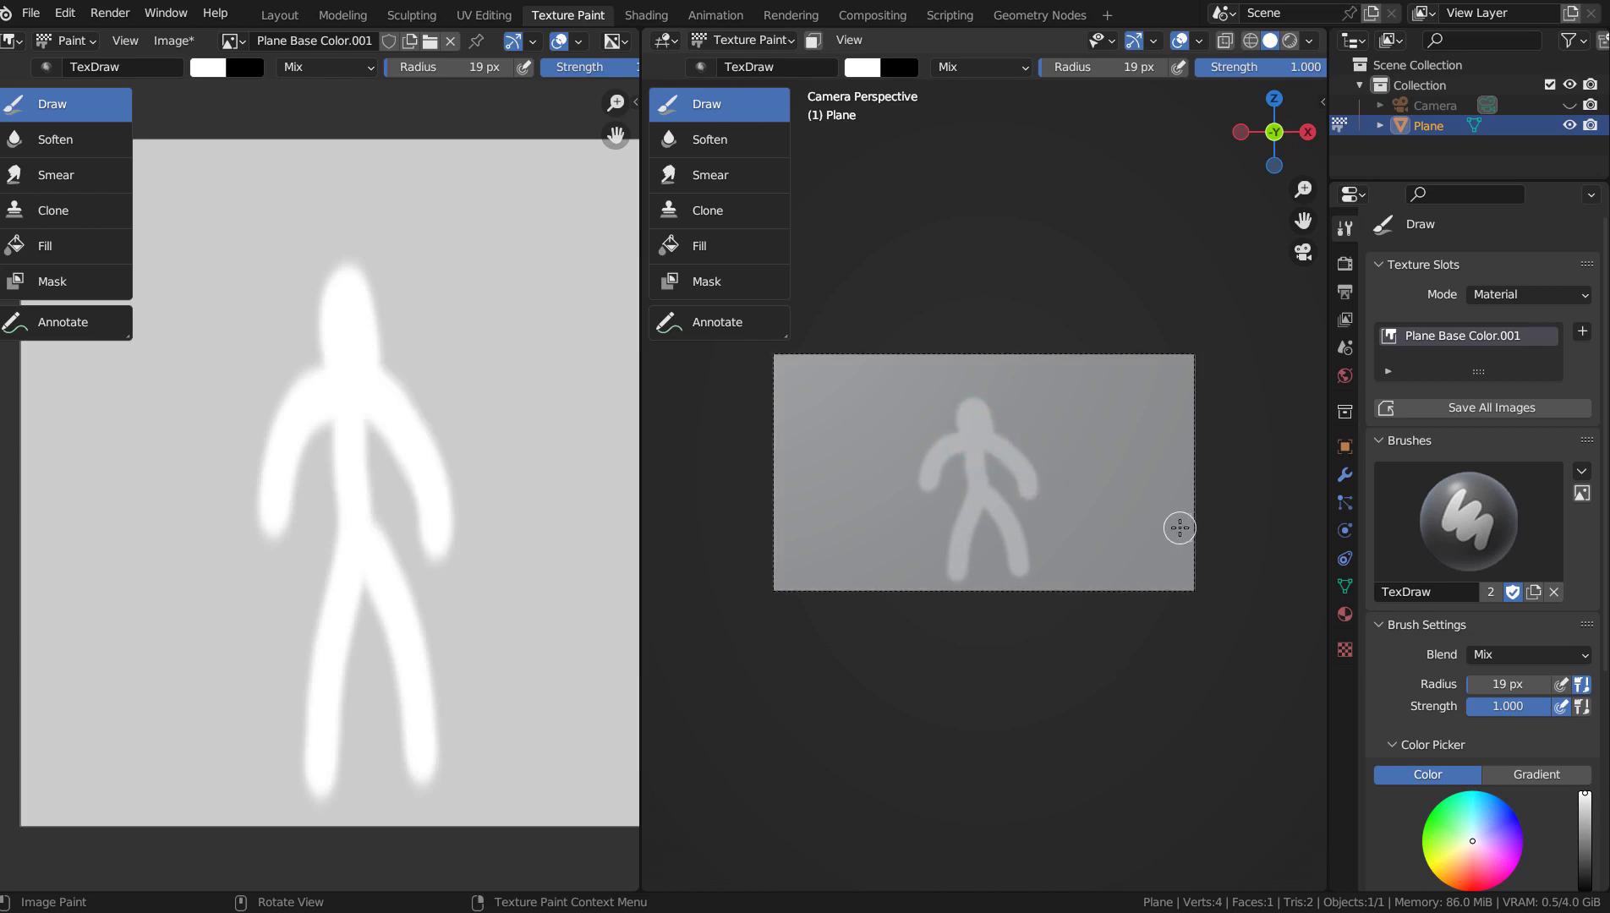
{"action": "key", "text": "ctrl+z"}
{"action": "left_click_drag", "start_coordinate": [976, 440], "coordinate": [1017, 479]}
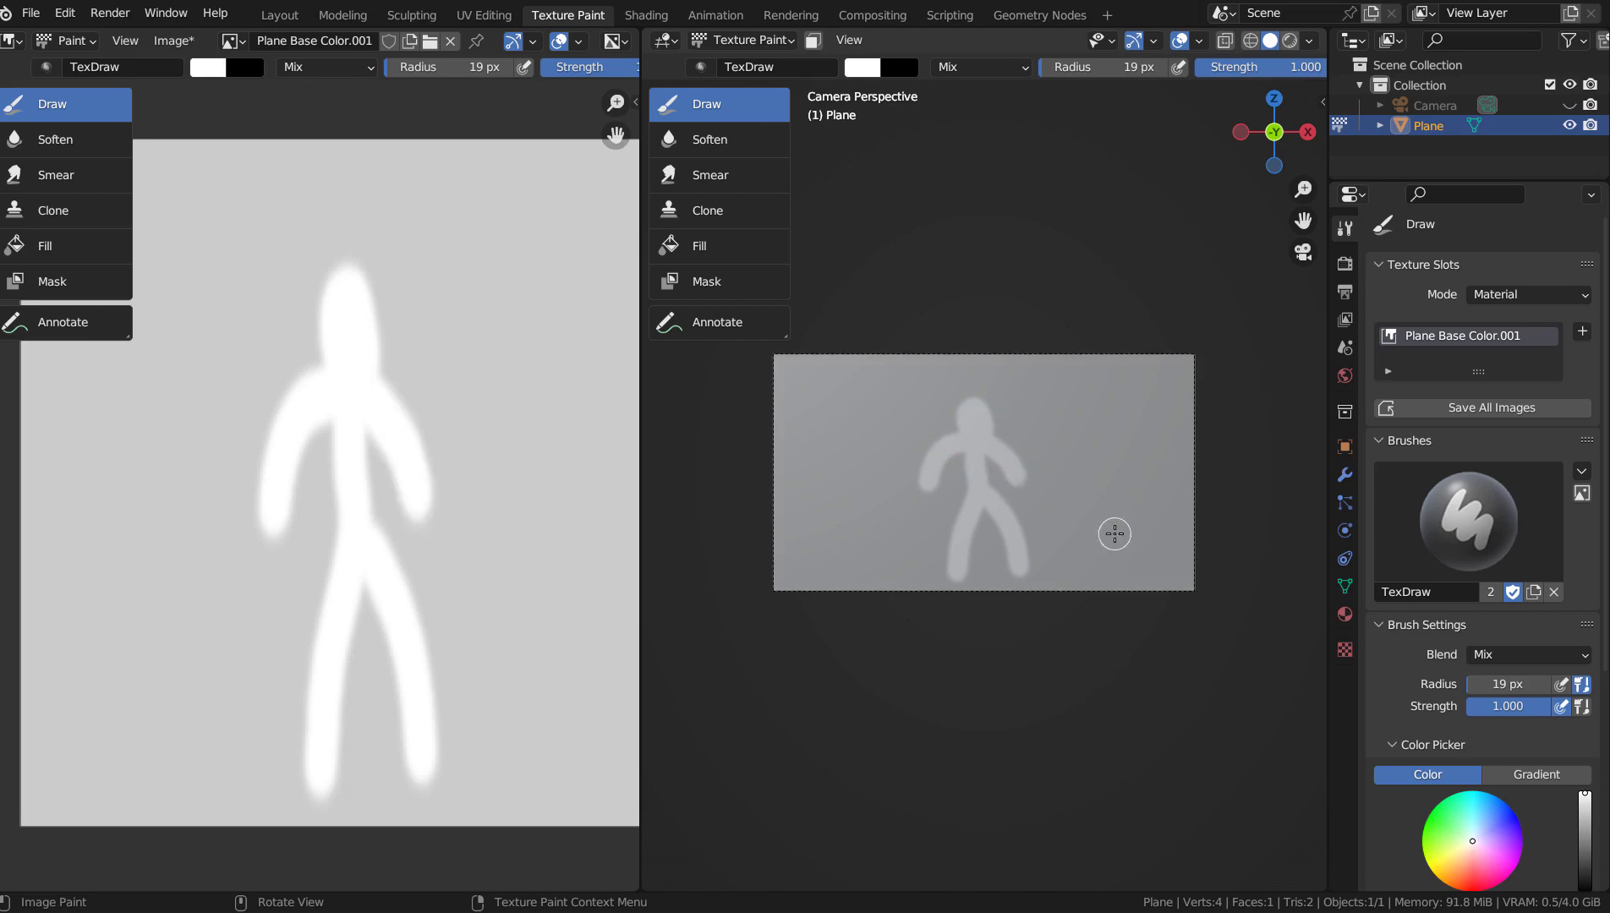
Step: Test-render the scene, switch the render engine from Workbench to Eevee and render the camera view again
{"action": "key", "text": "F12"}
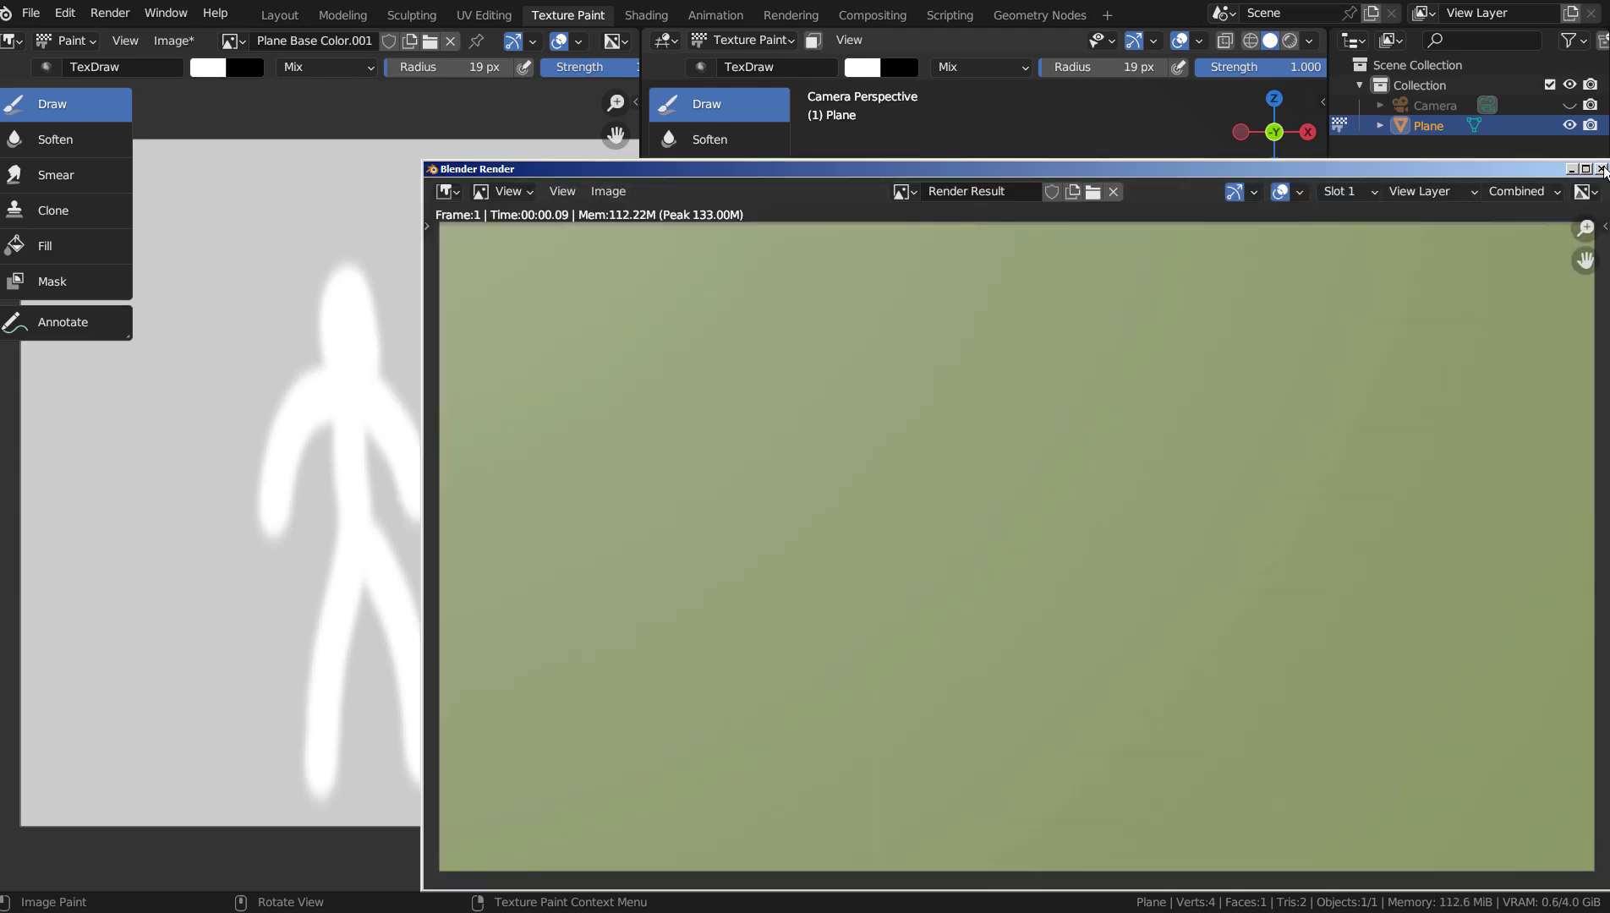
{"action": "left_click", "coordinate": [1601, 168]}
{"action": "left_click", "coordinate": [1344, 263]}
{"action": "left_click", "coordinate": [1561, 259]}
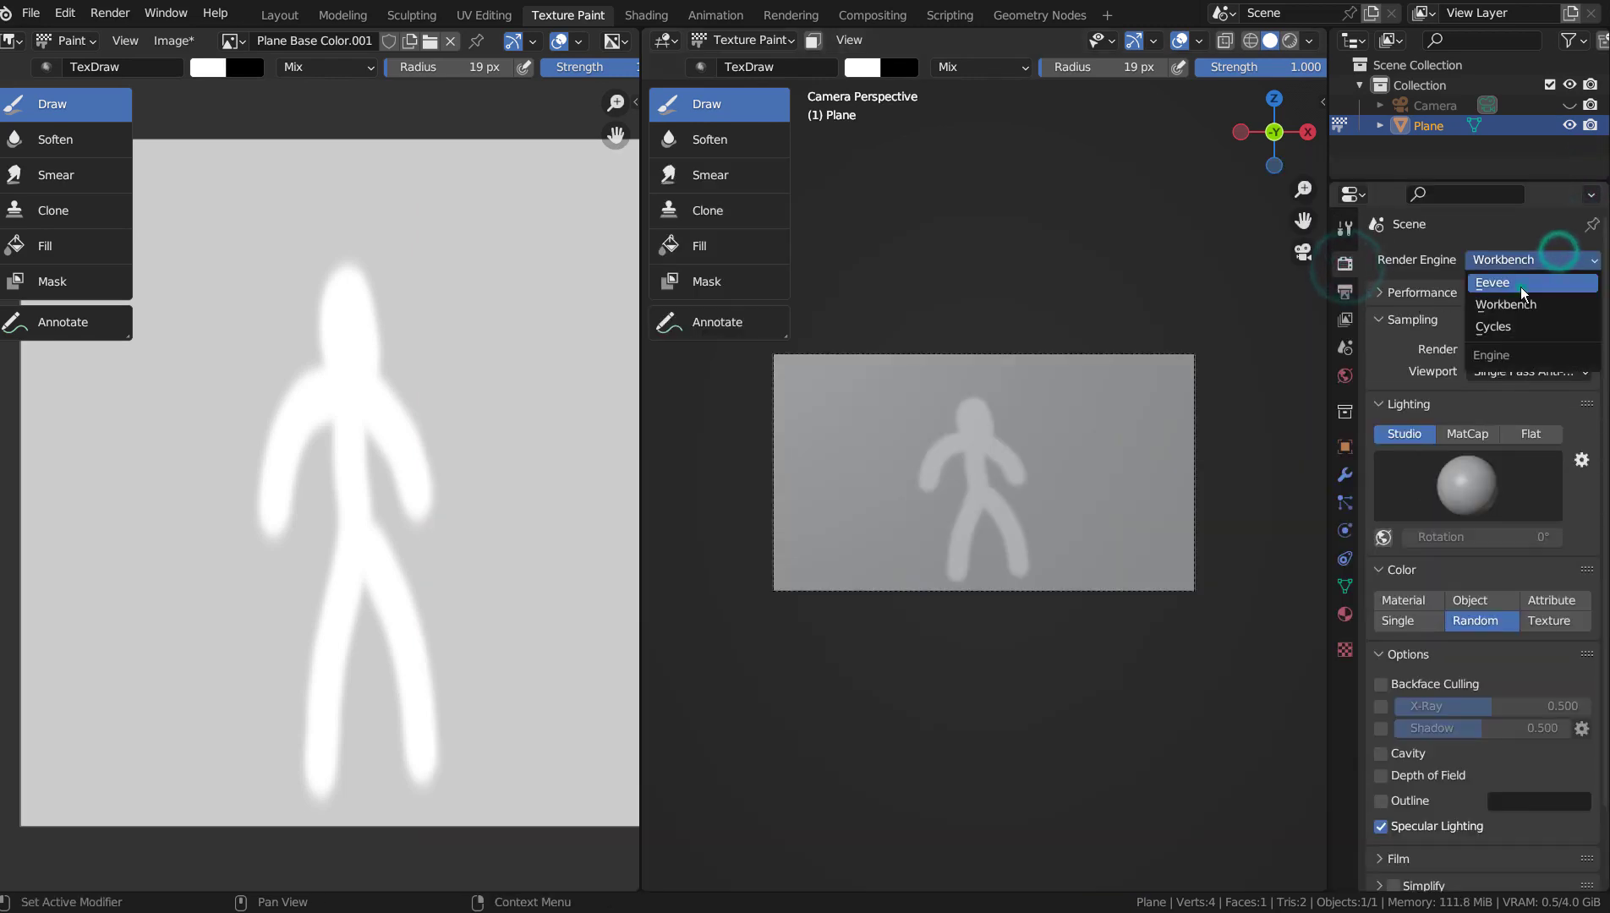
{"action": "left_click", "coordinate": [1520, 279]}
{"action": "key", "text": "F12"}
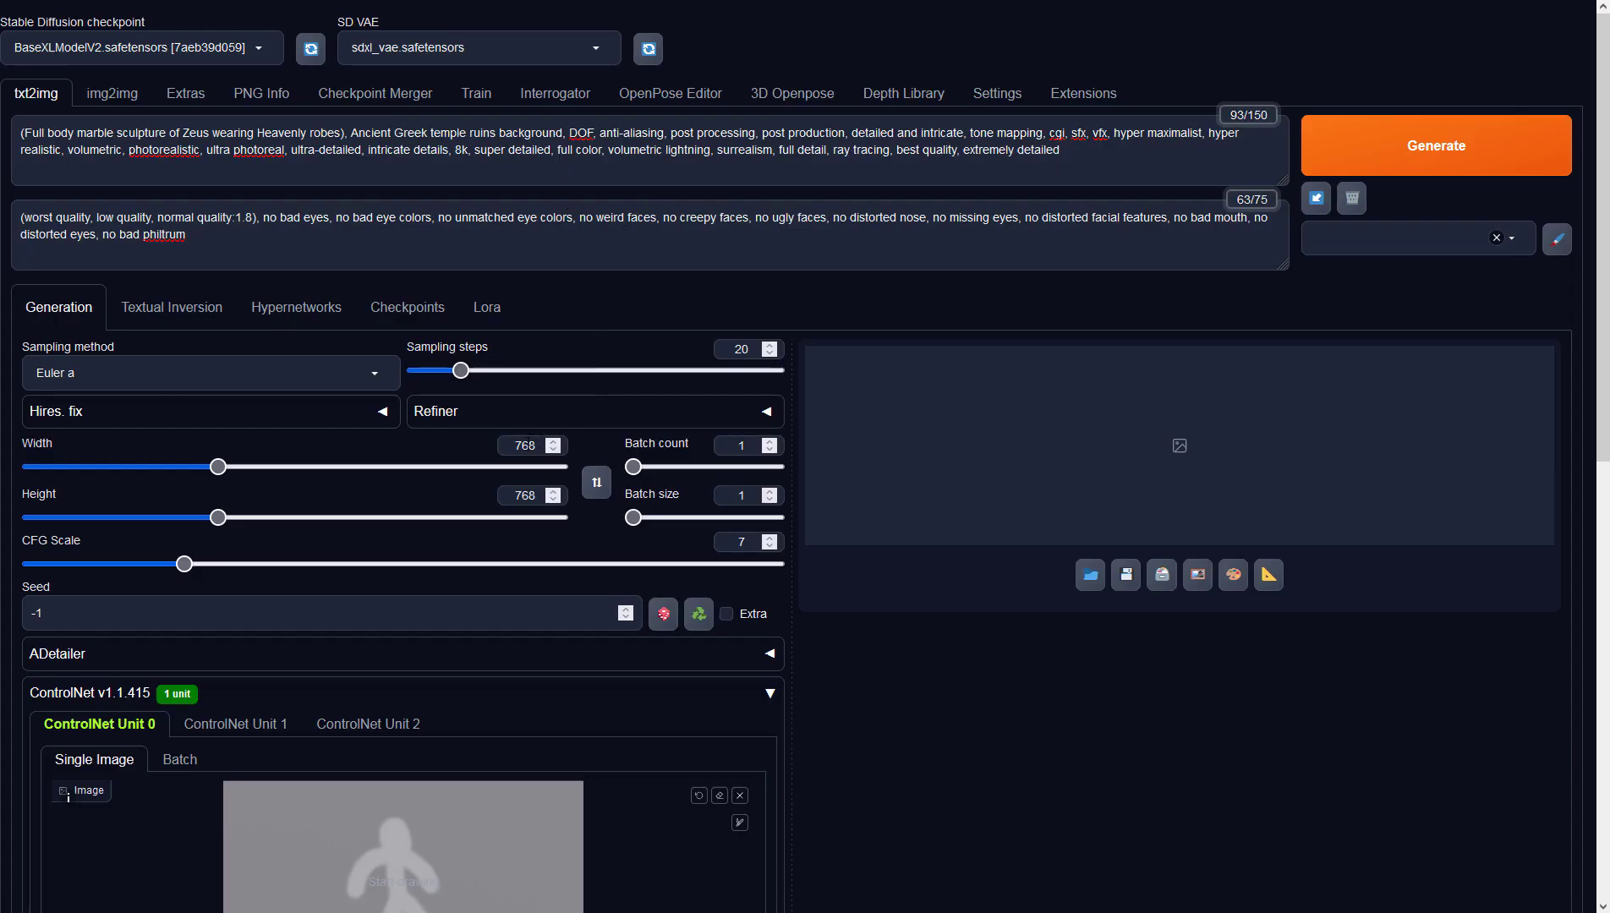
Step: Set the txt2img image width to 1366 in the Stable Diffusion web UI
{"action": "double_click", "coordinate": [512, 444]}
{"action": "type", "text": "1366"}
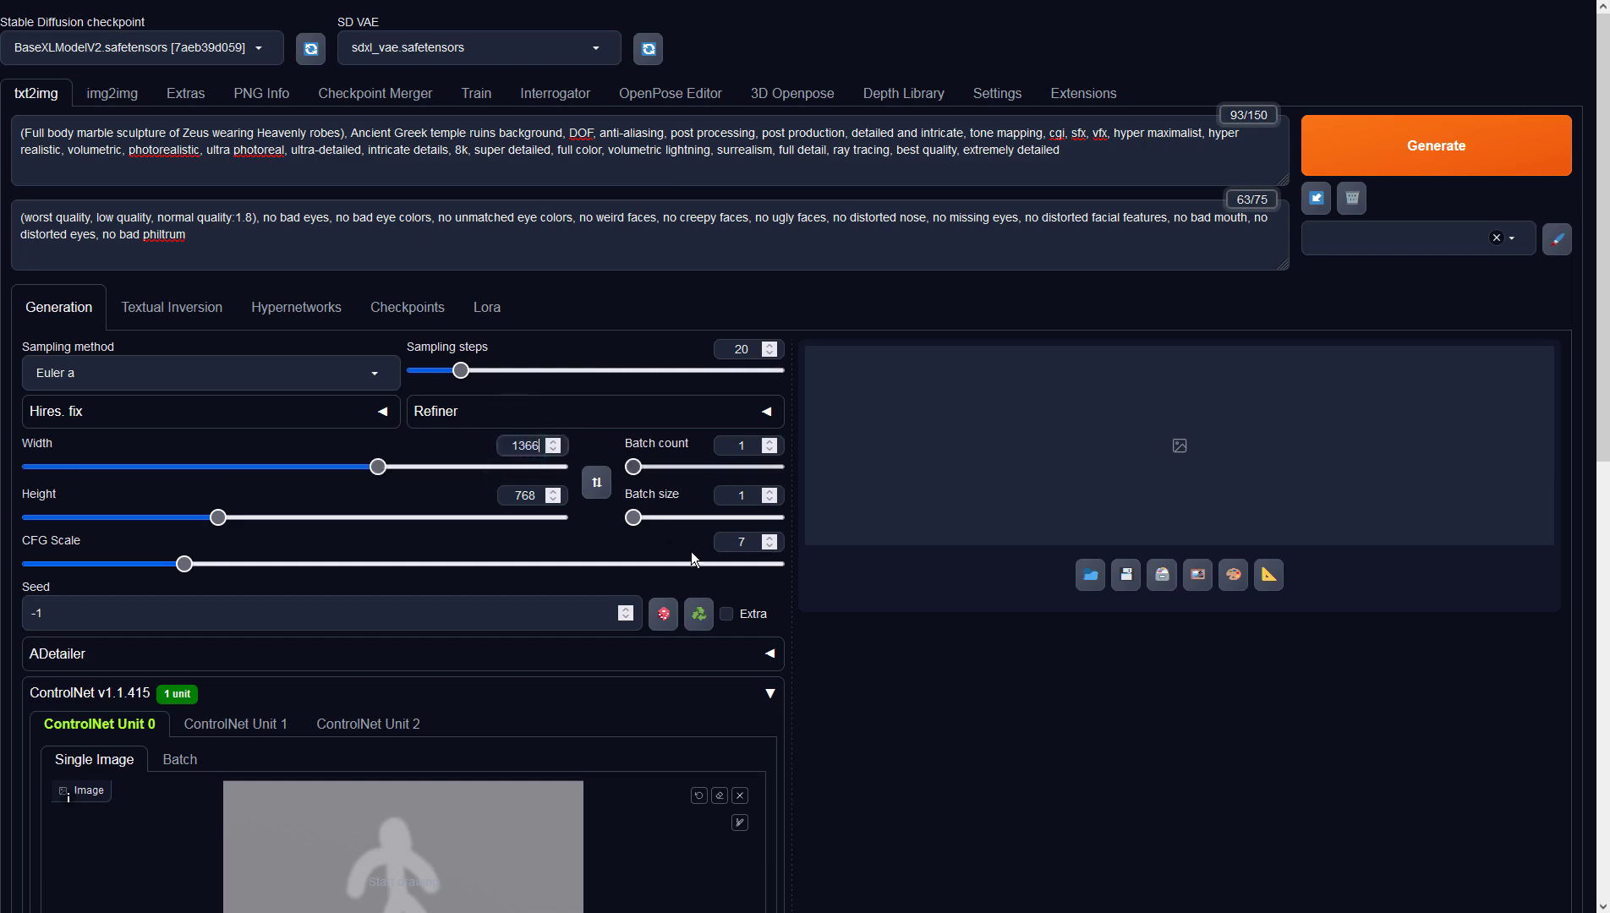
{"action": "left_click", "coordinate": [916, 725]}
Step: Set ControlNet Unit 0's control type to Depth and its preprocessor to none
{"action": "scroll", "coordinate": [916, 726], "scroll_direction": "down", "scroll_amount": 3}
{"action": "scroll", "coordinate": [916, 725], "scroll_direction": "down", "scroll_amount": 3}
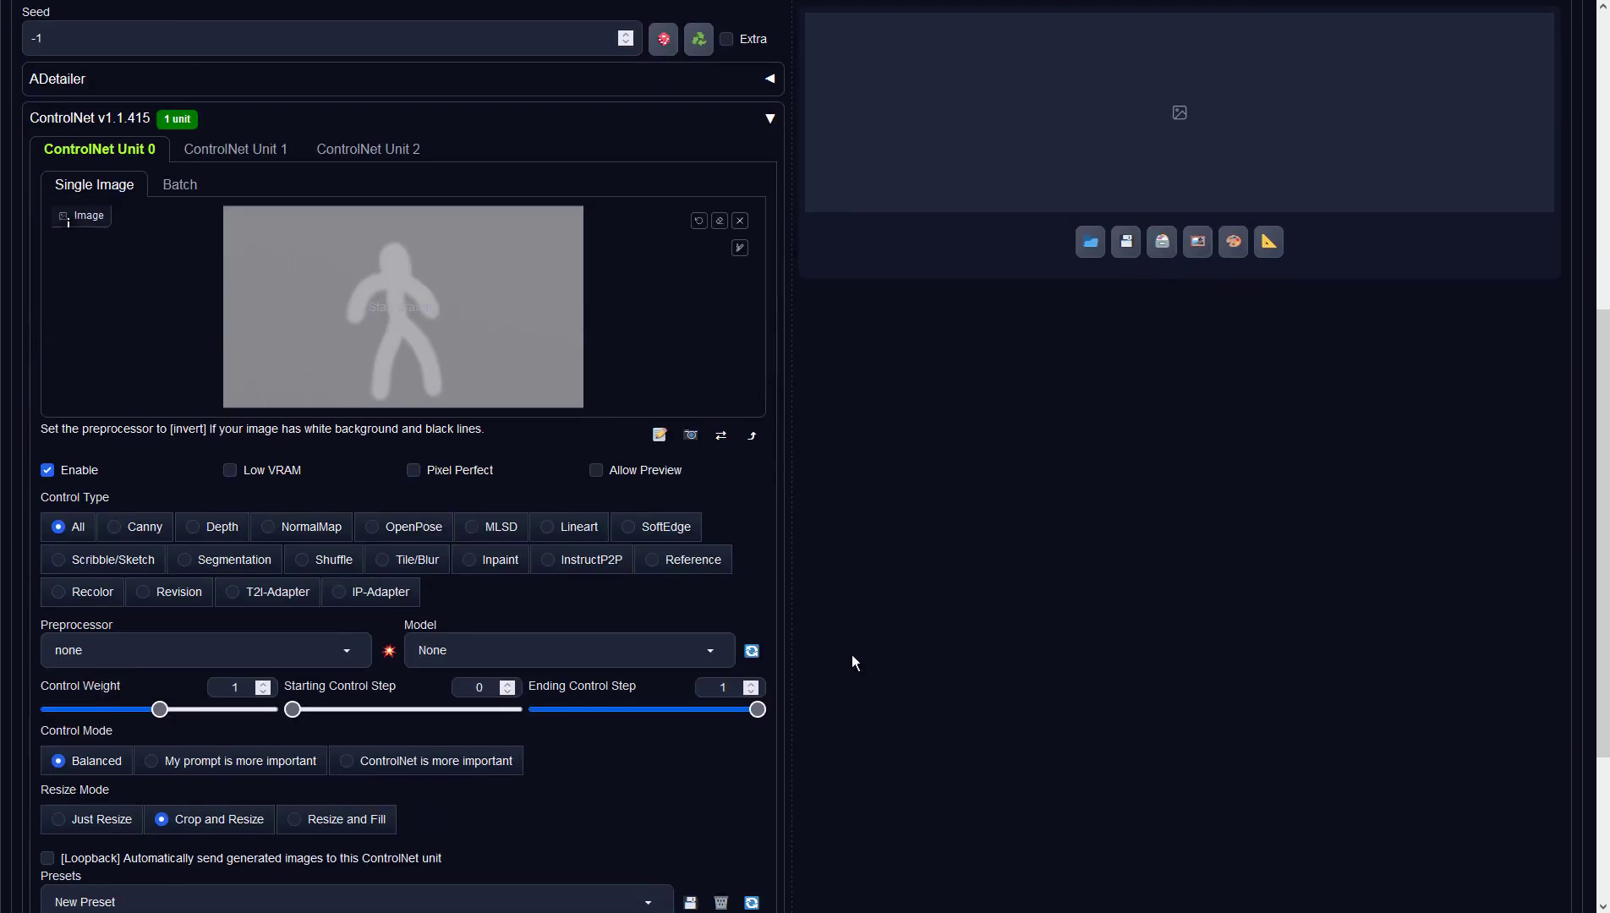
{"action": "left_click", "coordinate": [223, 530]}
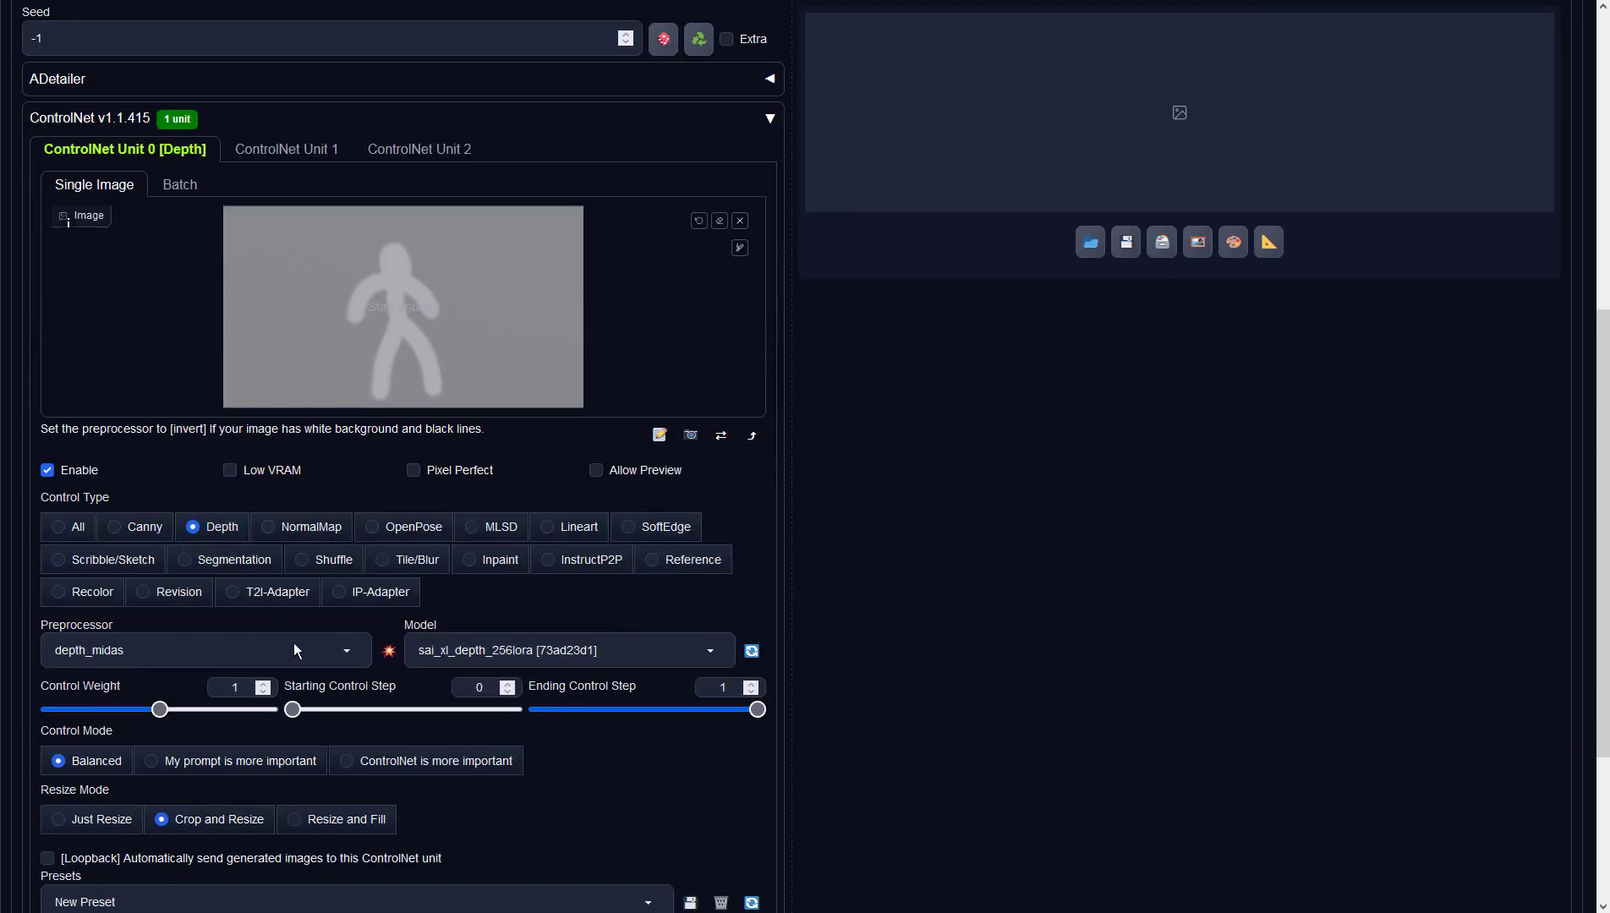
{"action": "left_click", "coordinate": [352, 653]}
{"action": "left_click", "coordinate": [74, 556]}
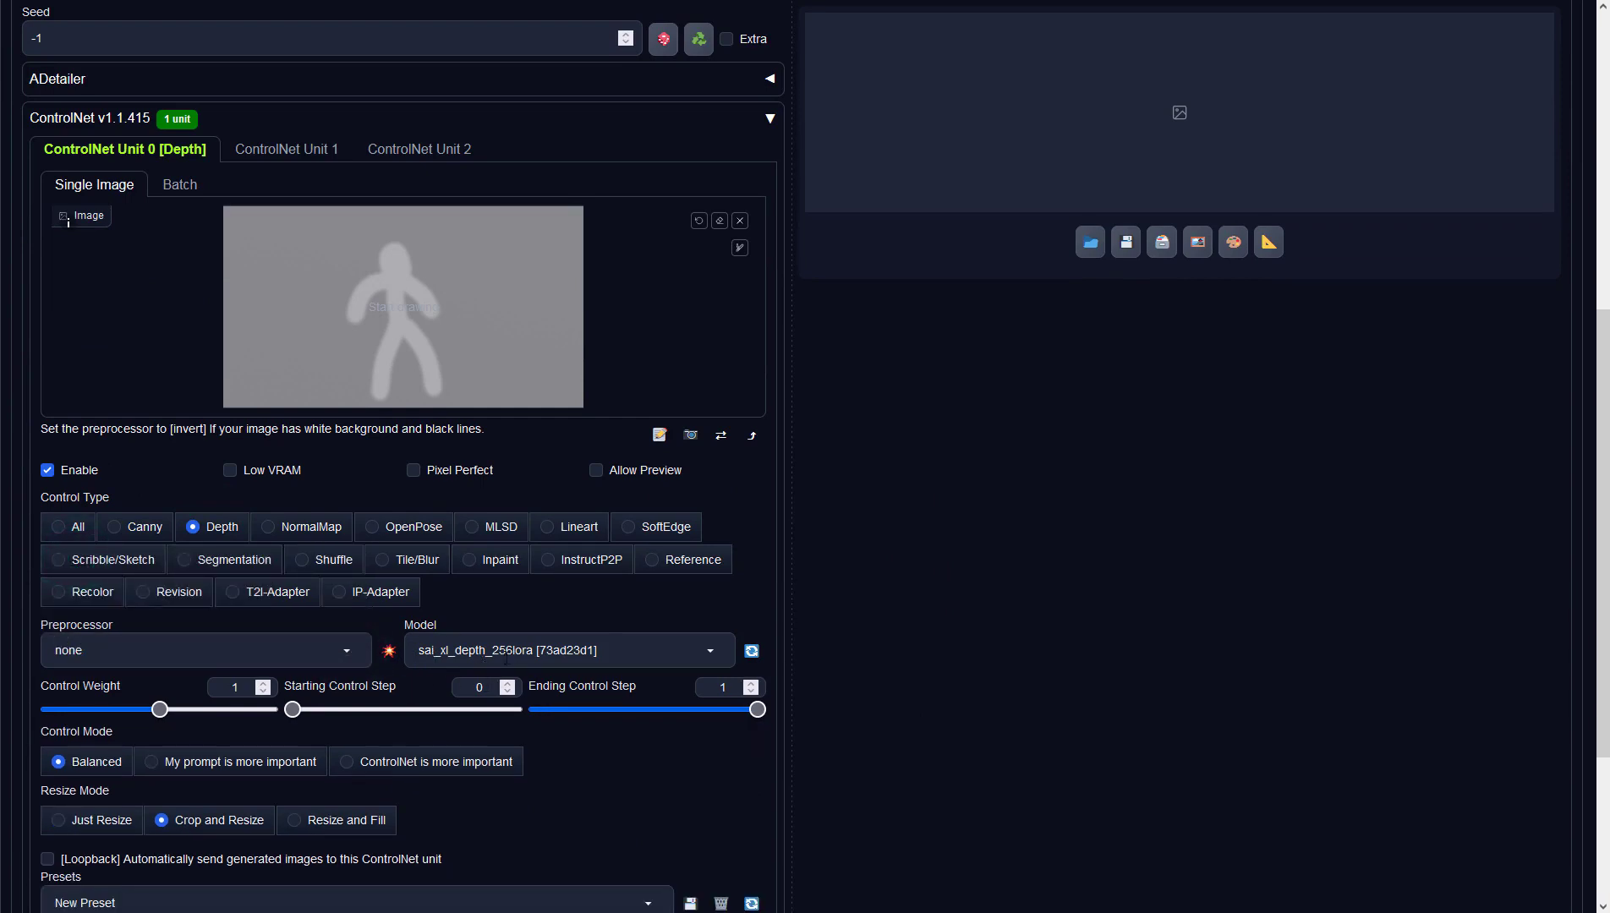
Step: Generate the Zeus sculpture image with the depth guidance, view it enlarged and send it to img2img
{"action": "scroll", "coordinate": [960, 636], "scroll_direction": "up", "scroll_amount": 7}
{"action": "left_click", "coordinate": [1385, 144]}
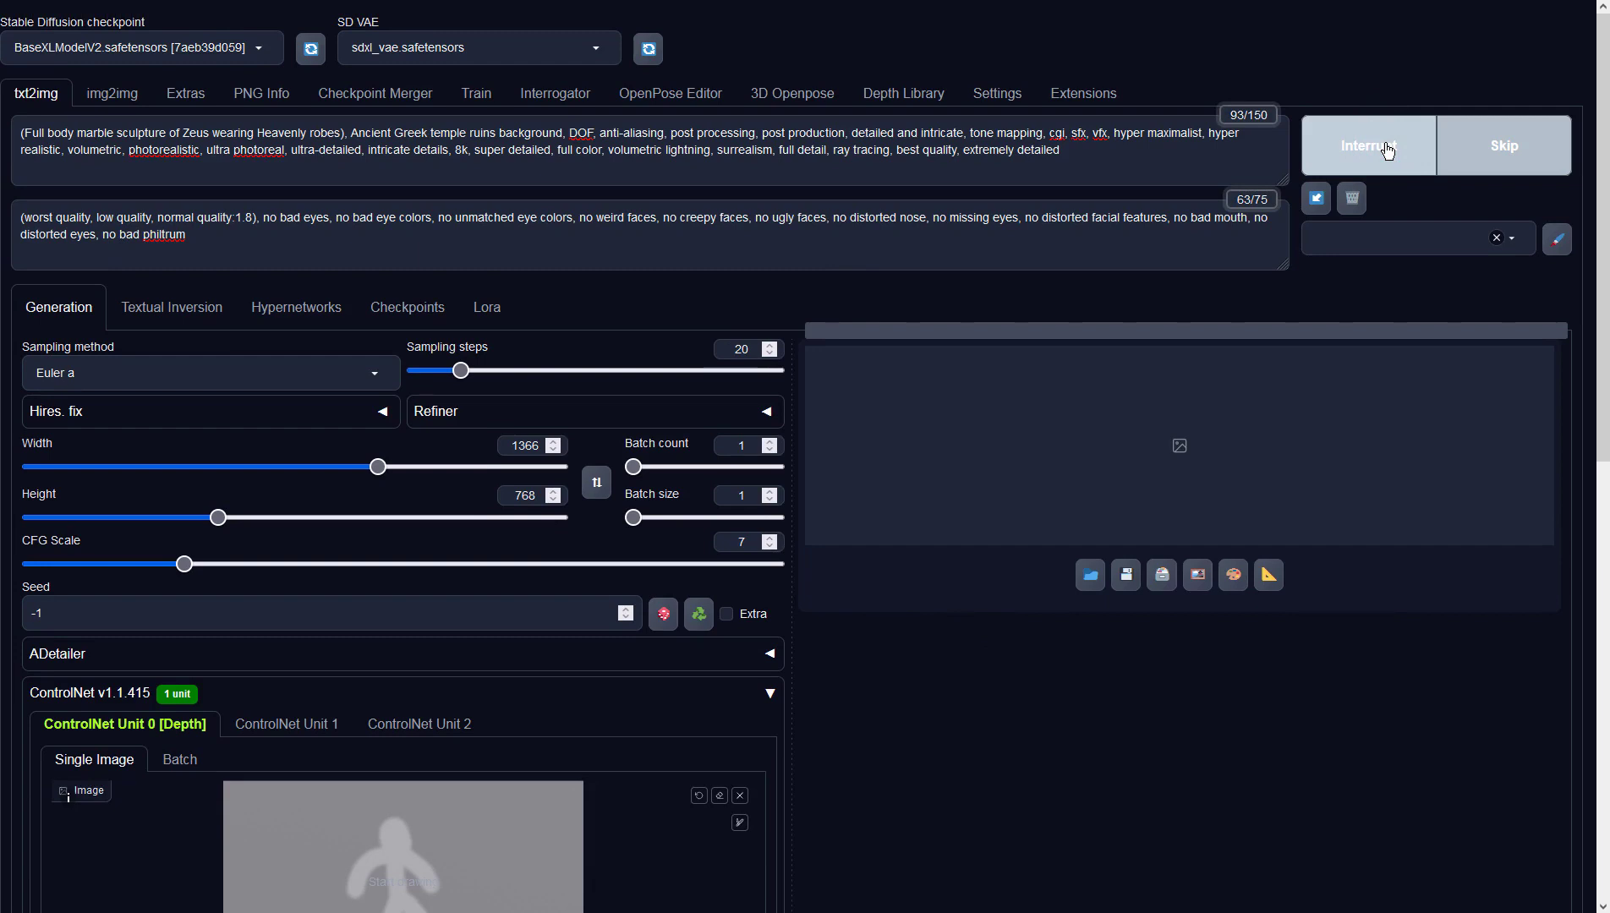
{"action": "left_click", "coordinate": [1343, 442]}
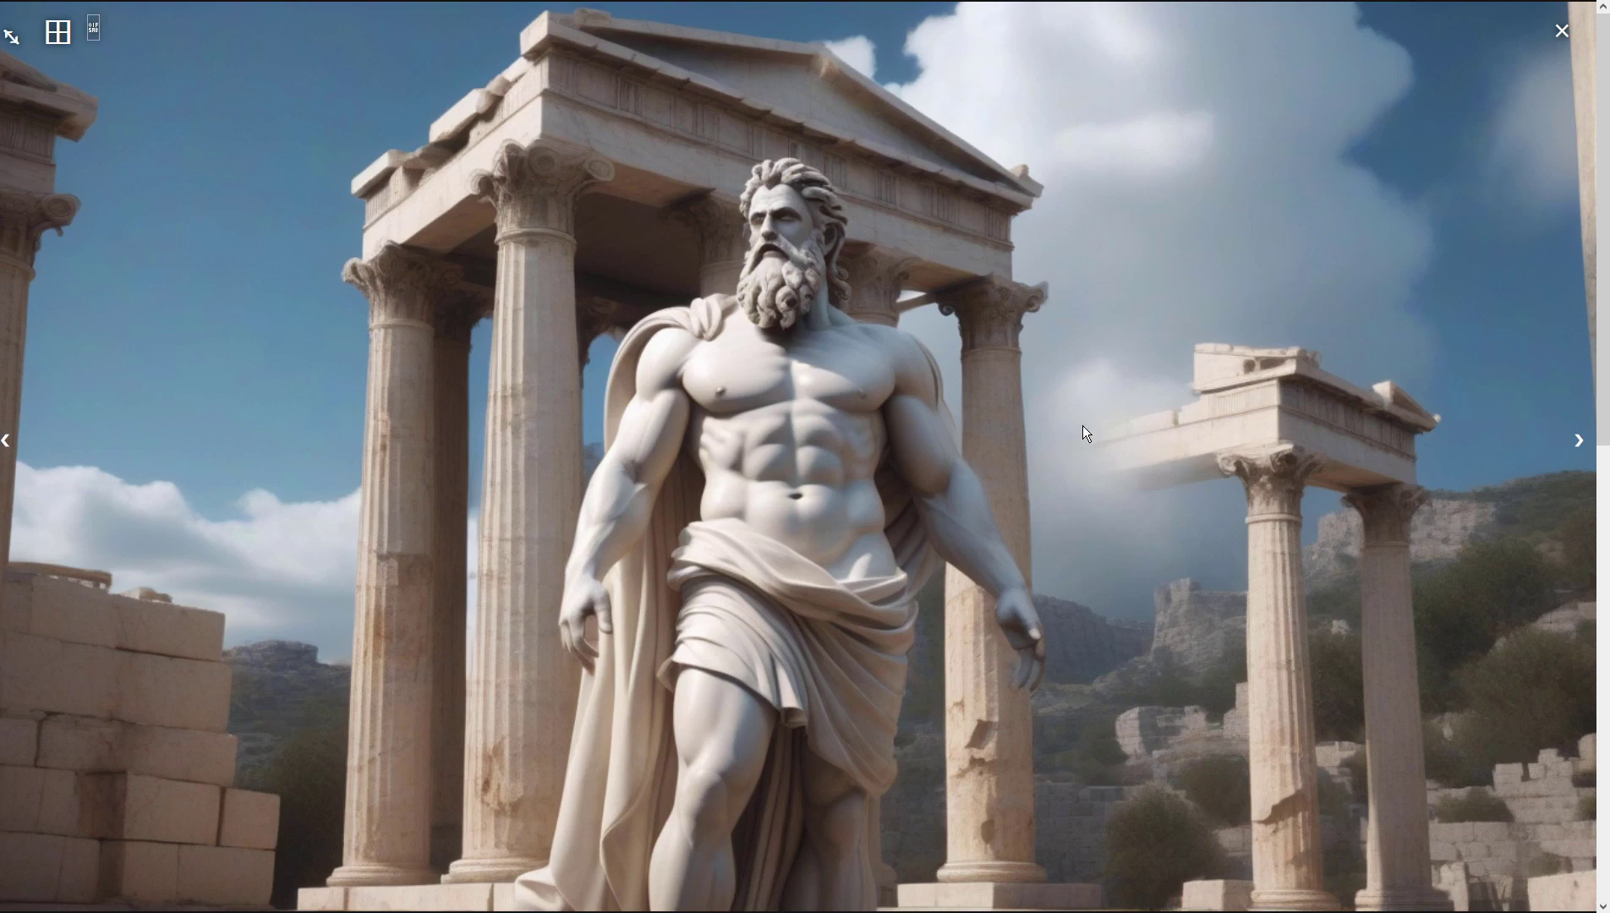
{"action": "left_click", "coordinate": [1172, 511]}
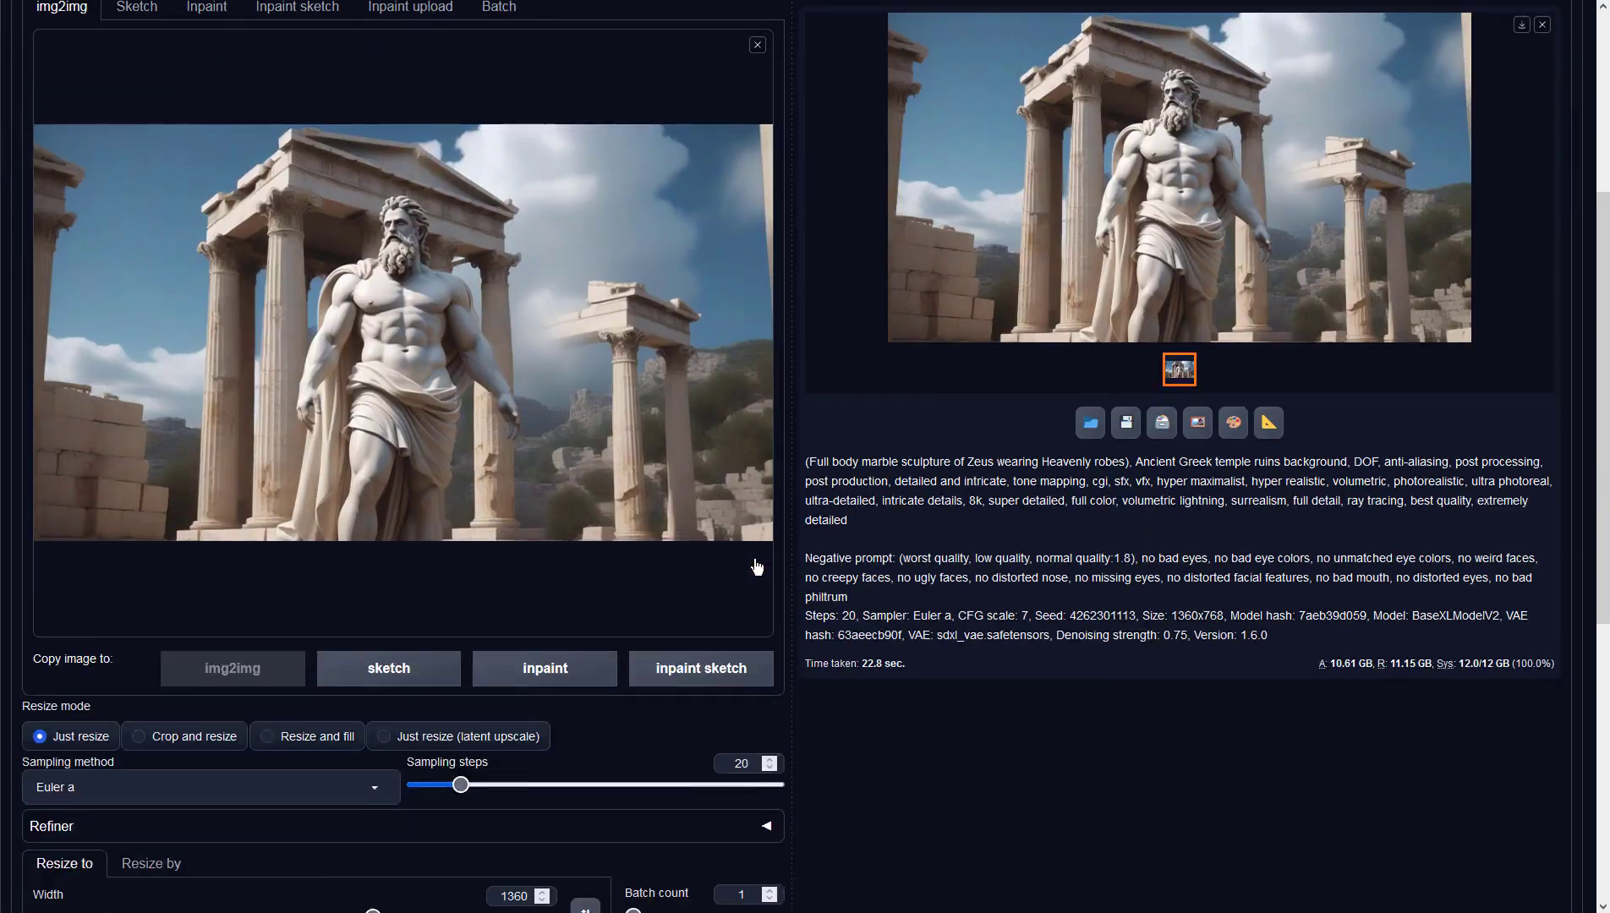
Step: Set the img2img sampling method to DPM++ 2M Karras and the denoising strength to 0.9
{"action": "scroll", "coordinate": [296, 478], "scroll_direction": "down", "scroll_amount": 2}
{"action": "left_click", "coordinate": [369, 496]}
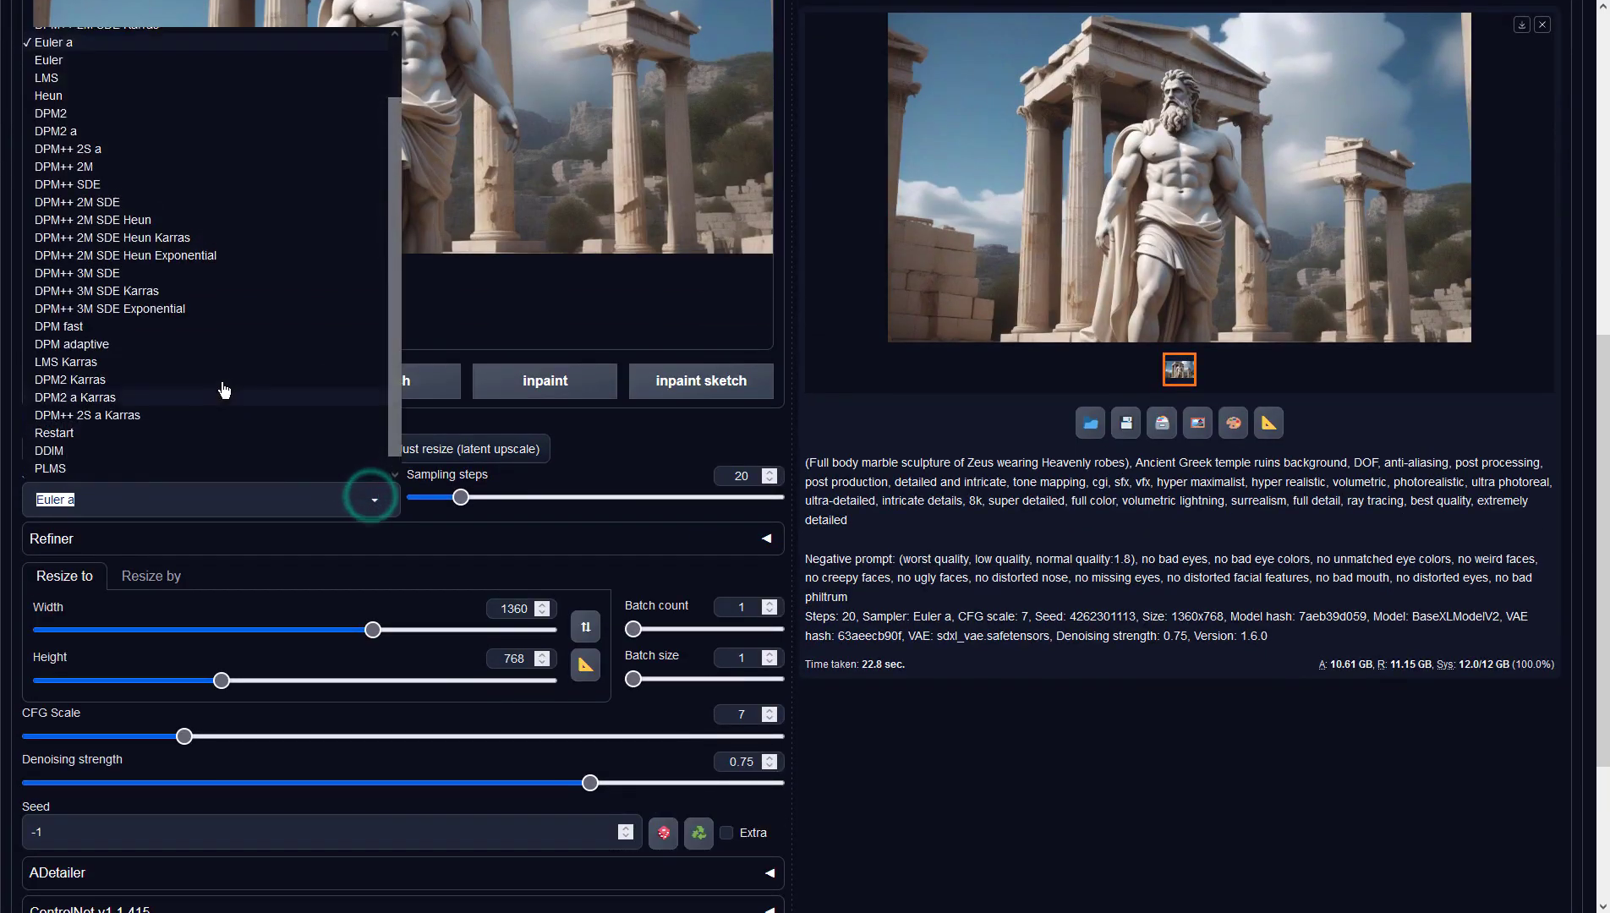
{"action": "scroll", "coordinate": [101, 127], "scroll_direction": "up", "scroll_amount": 2}
{"action": "left_click", "coordinate": [97, 41]}
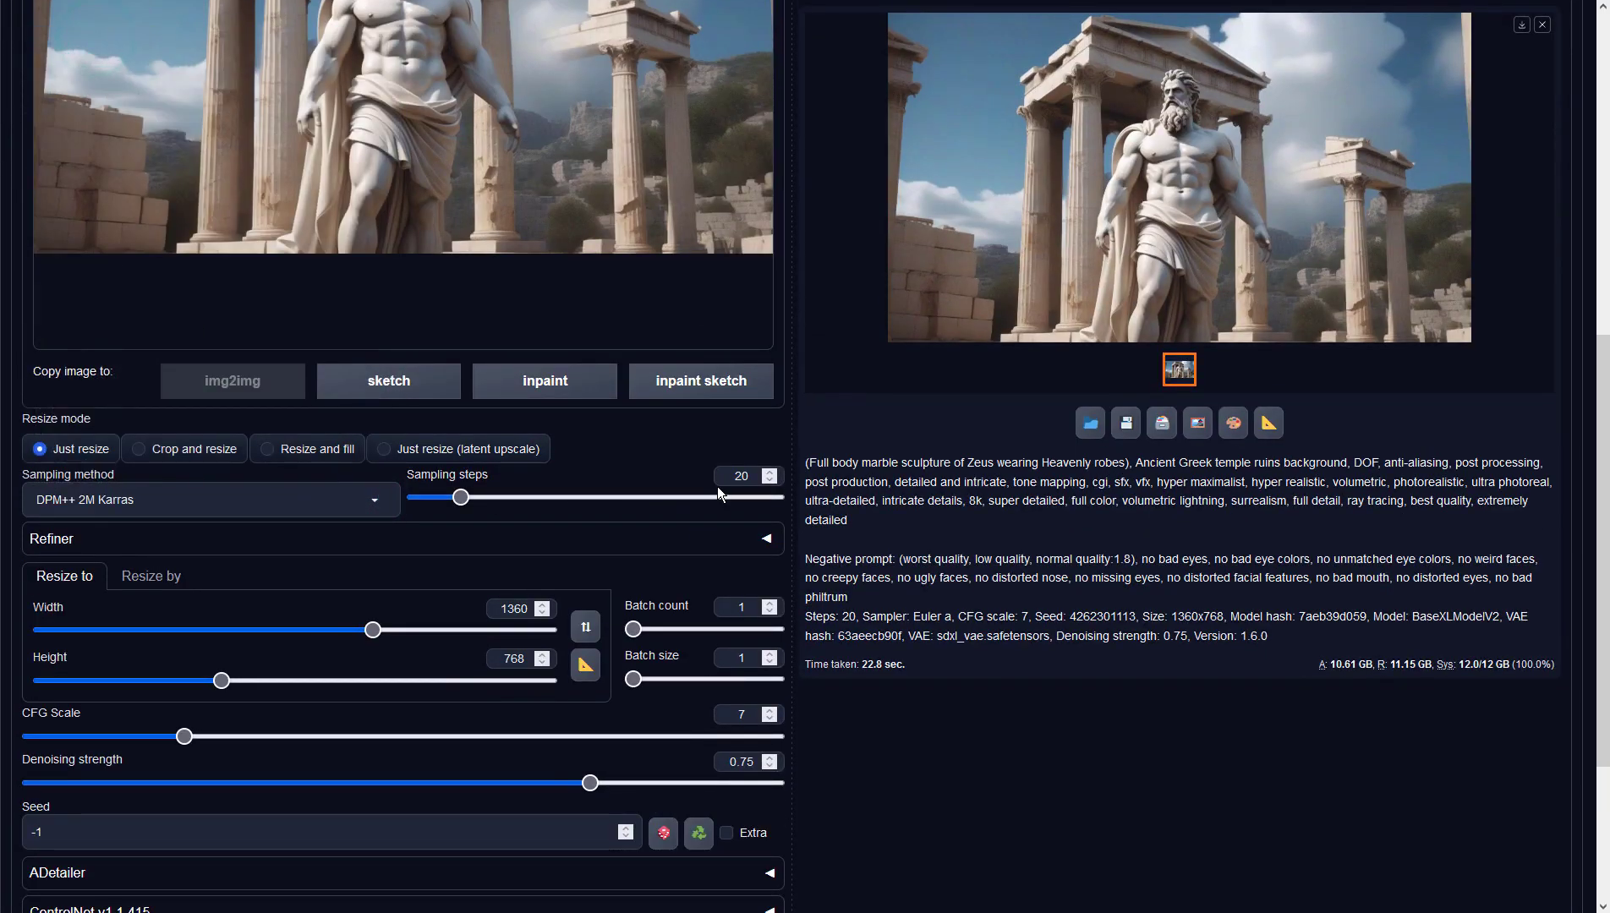
{"action": "scroll", "coordinate": [576, 598], "scroll_direction": "down", "scroll_amount": 3}
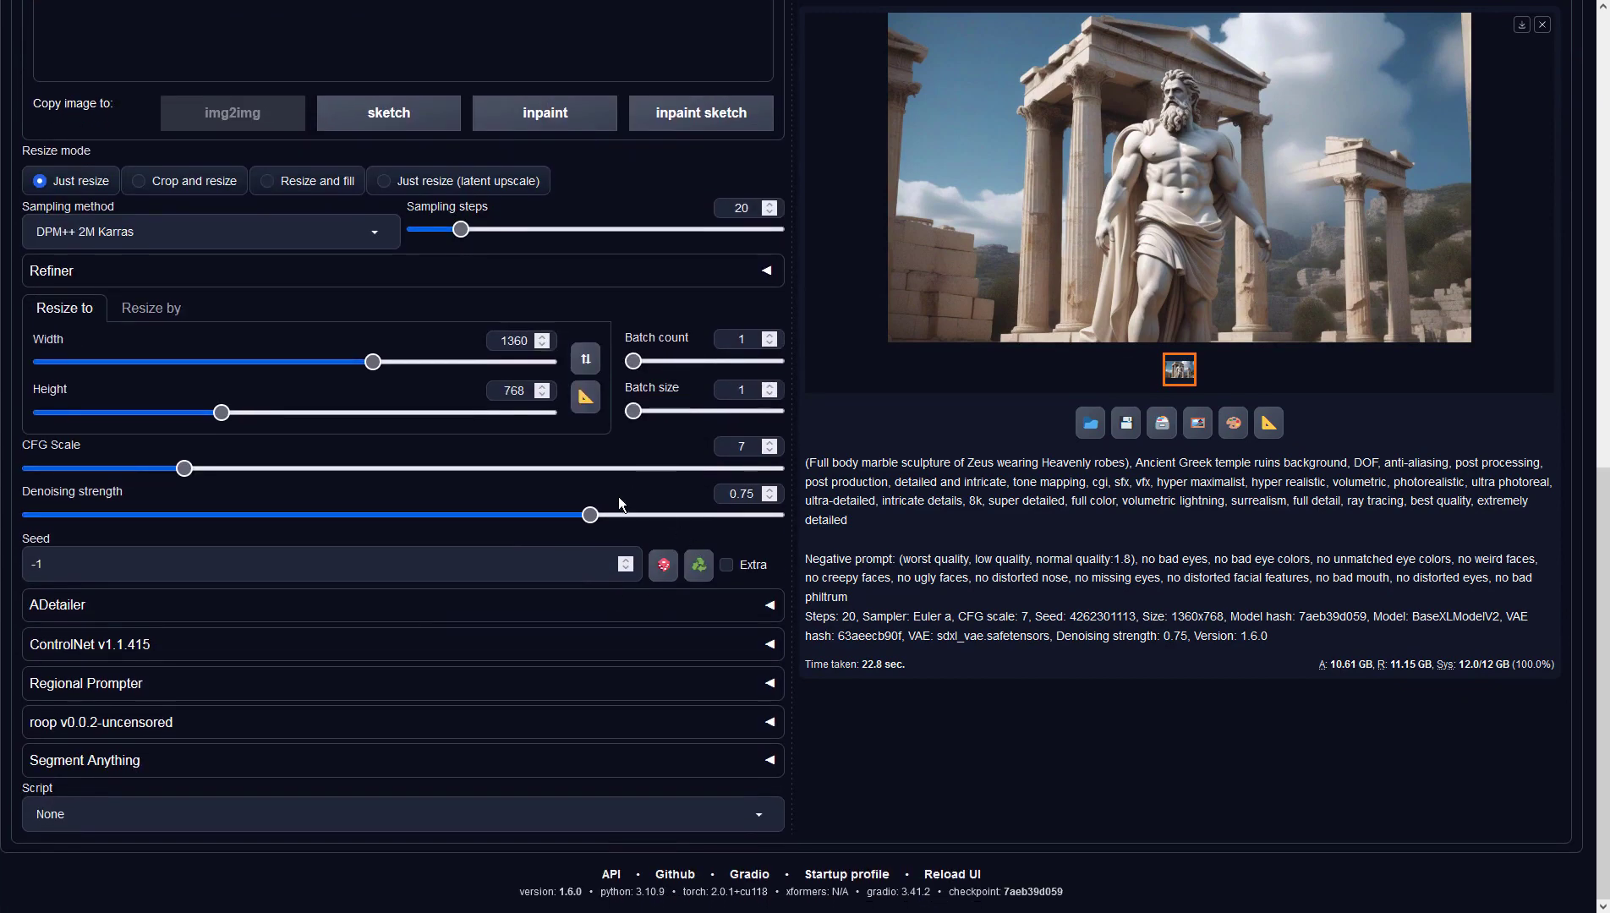
{"action": "left_click_drag", "start_coordinate": [590, 515], "coordinate": [702, 515]}
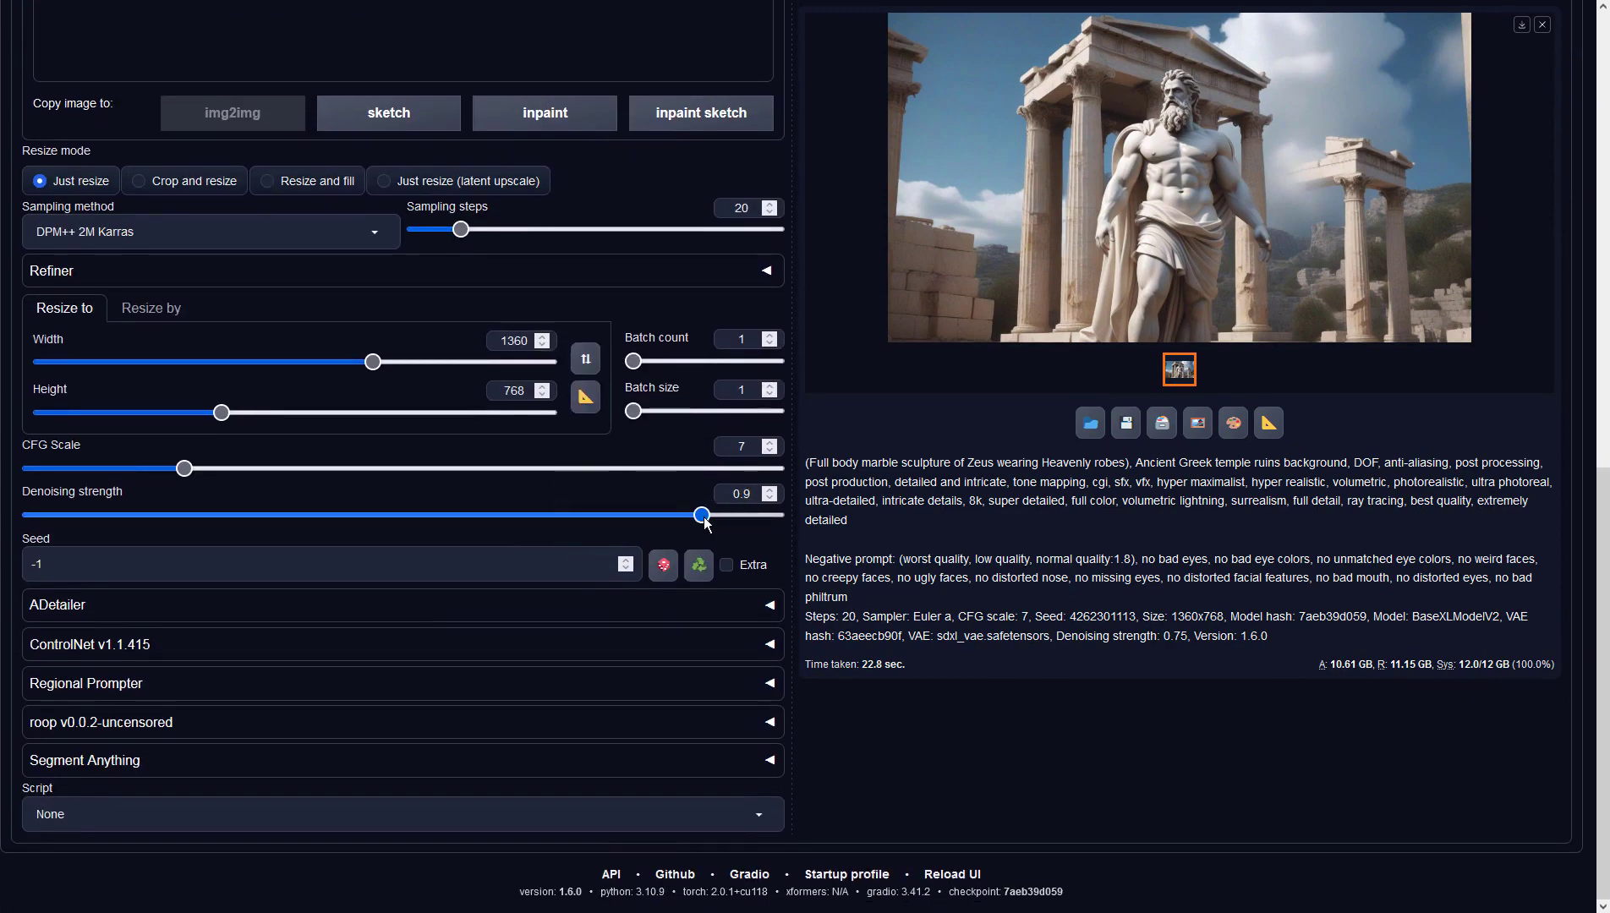
Step: Generate the img2img version of the Zeus sculpture and inspect it at full size
{"action": "scroll", "coordinate": [1143, 578], "scroll_direction": "up", "scroll_amount": 5}
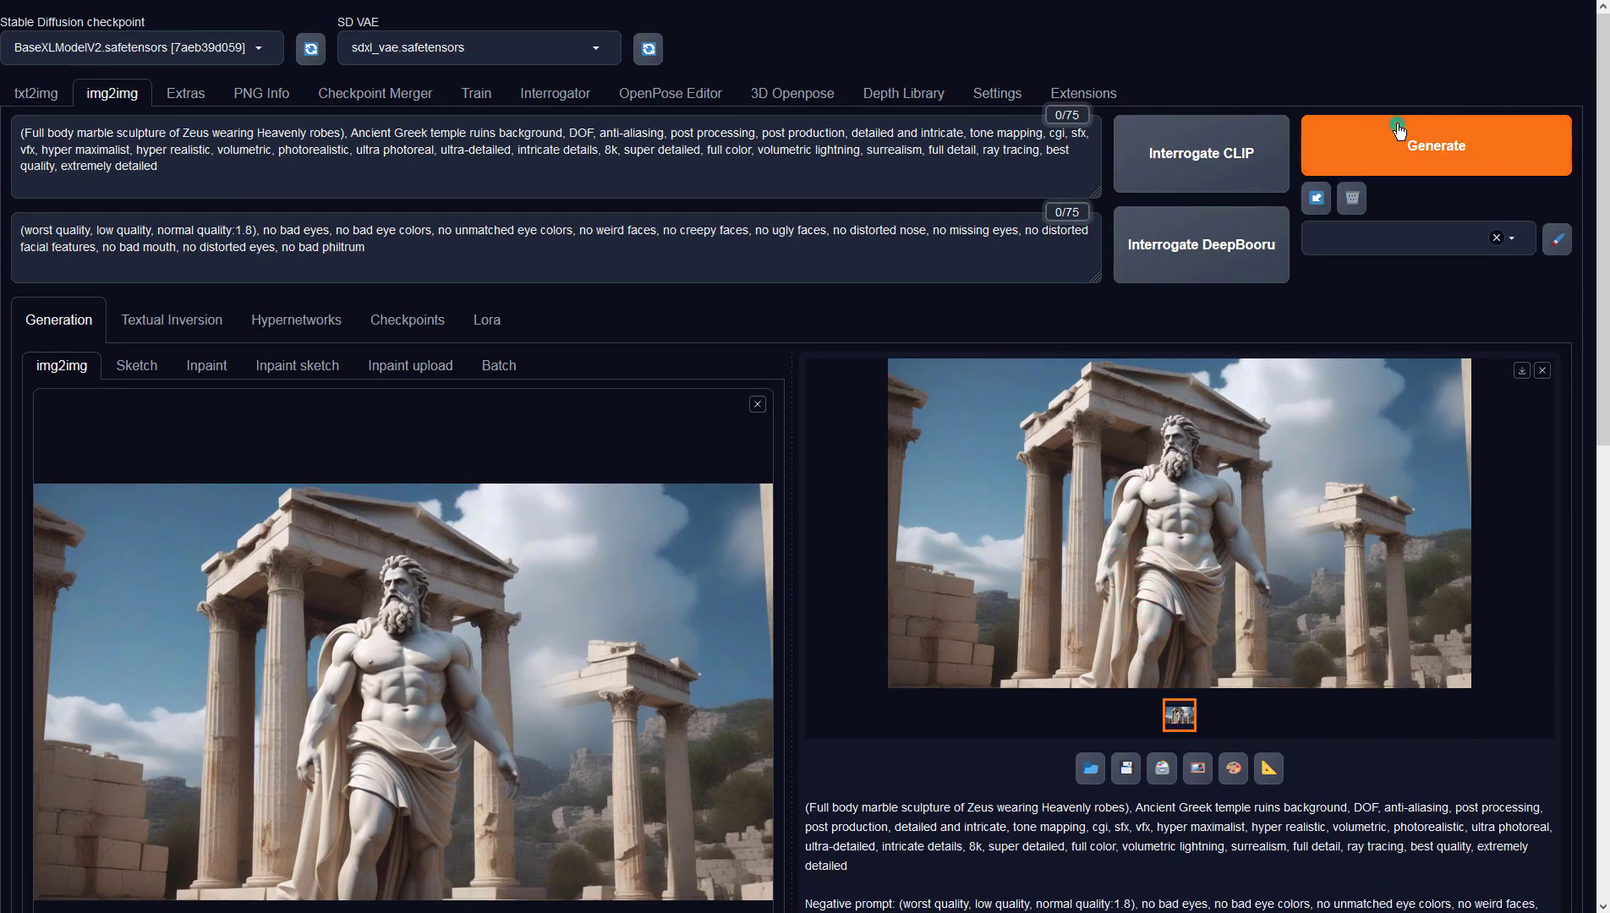
{"action": "left_click", "coordinate": [1398, 128]}
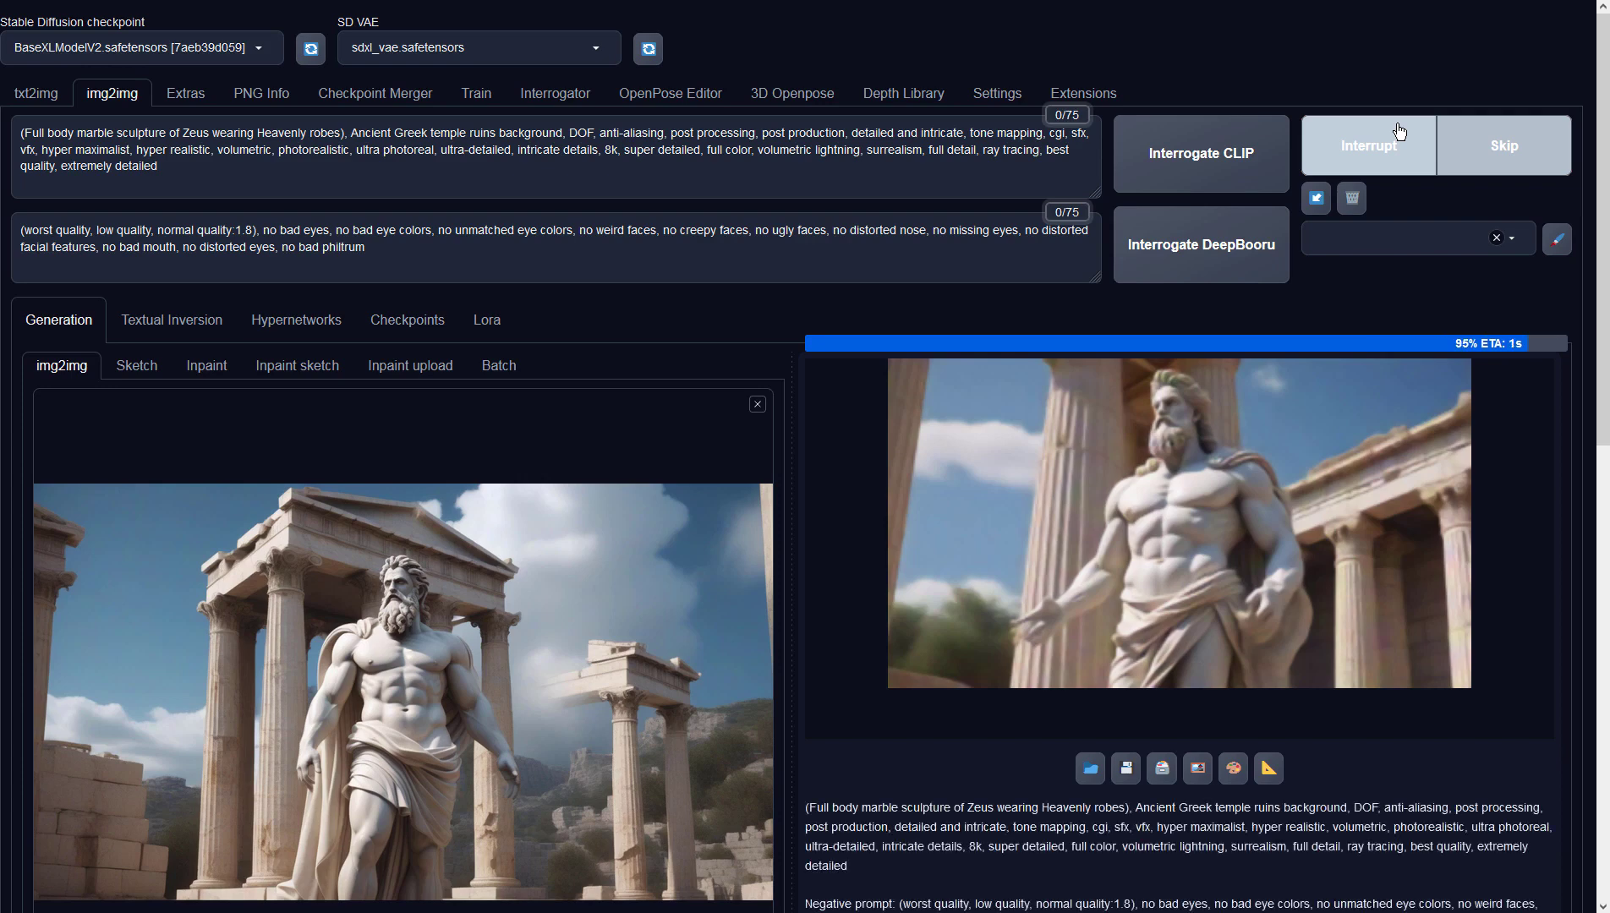
{"action": "left_click", "coordinate": [1204, 492]}
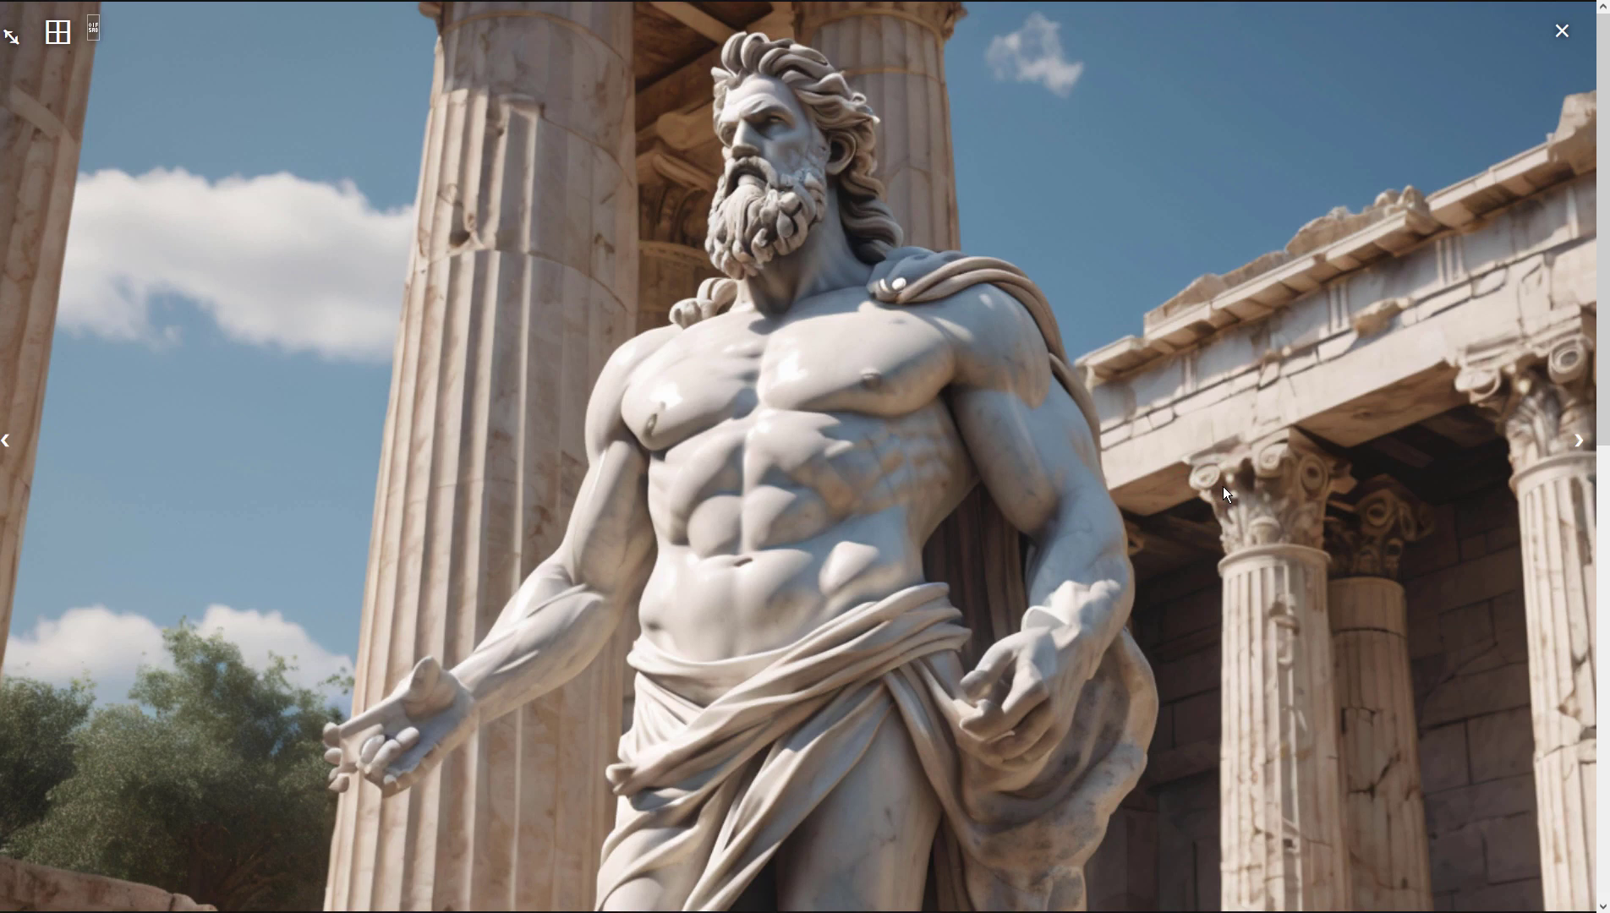
{"action": "left_click", "coordinate": [1223, 487]}
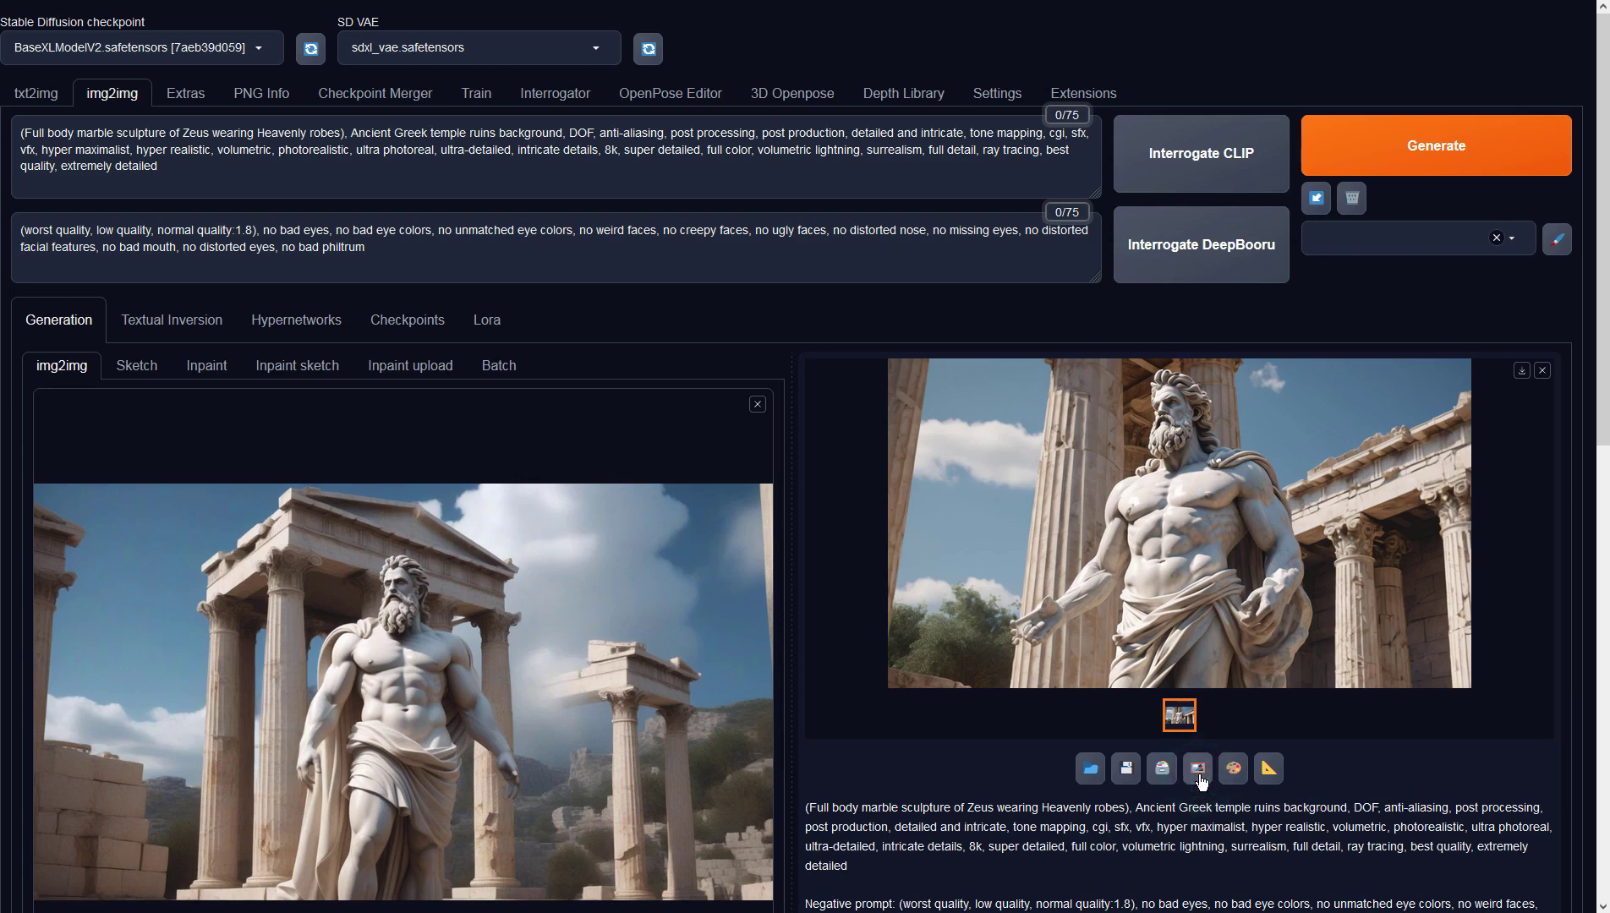
Step: Use the generated result as the new img2img source, generate another variation and inspect it at full size
{"action": "left_click", "coordinate": [1199, 773]}
{"action": "left_click", "coordinate": [1376, 153]}
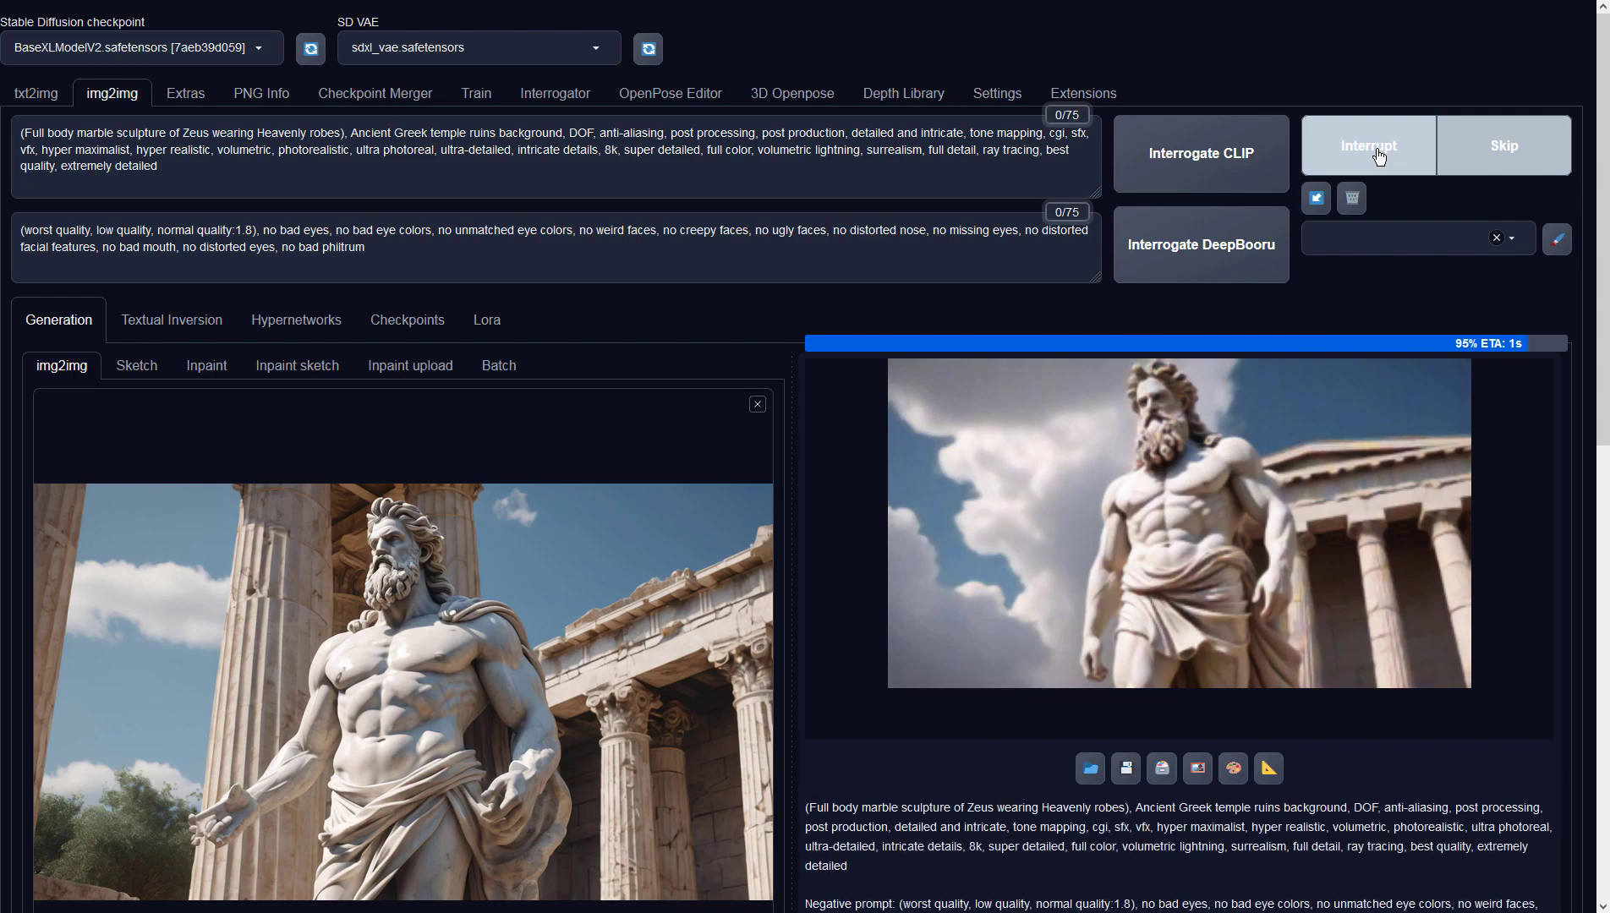
{"action": "left_click", "coordinate": [1314, 522]}
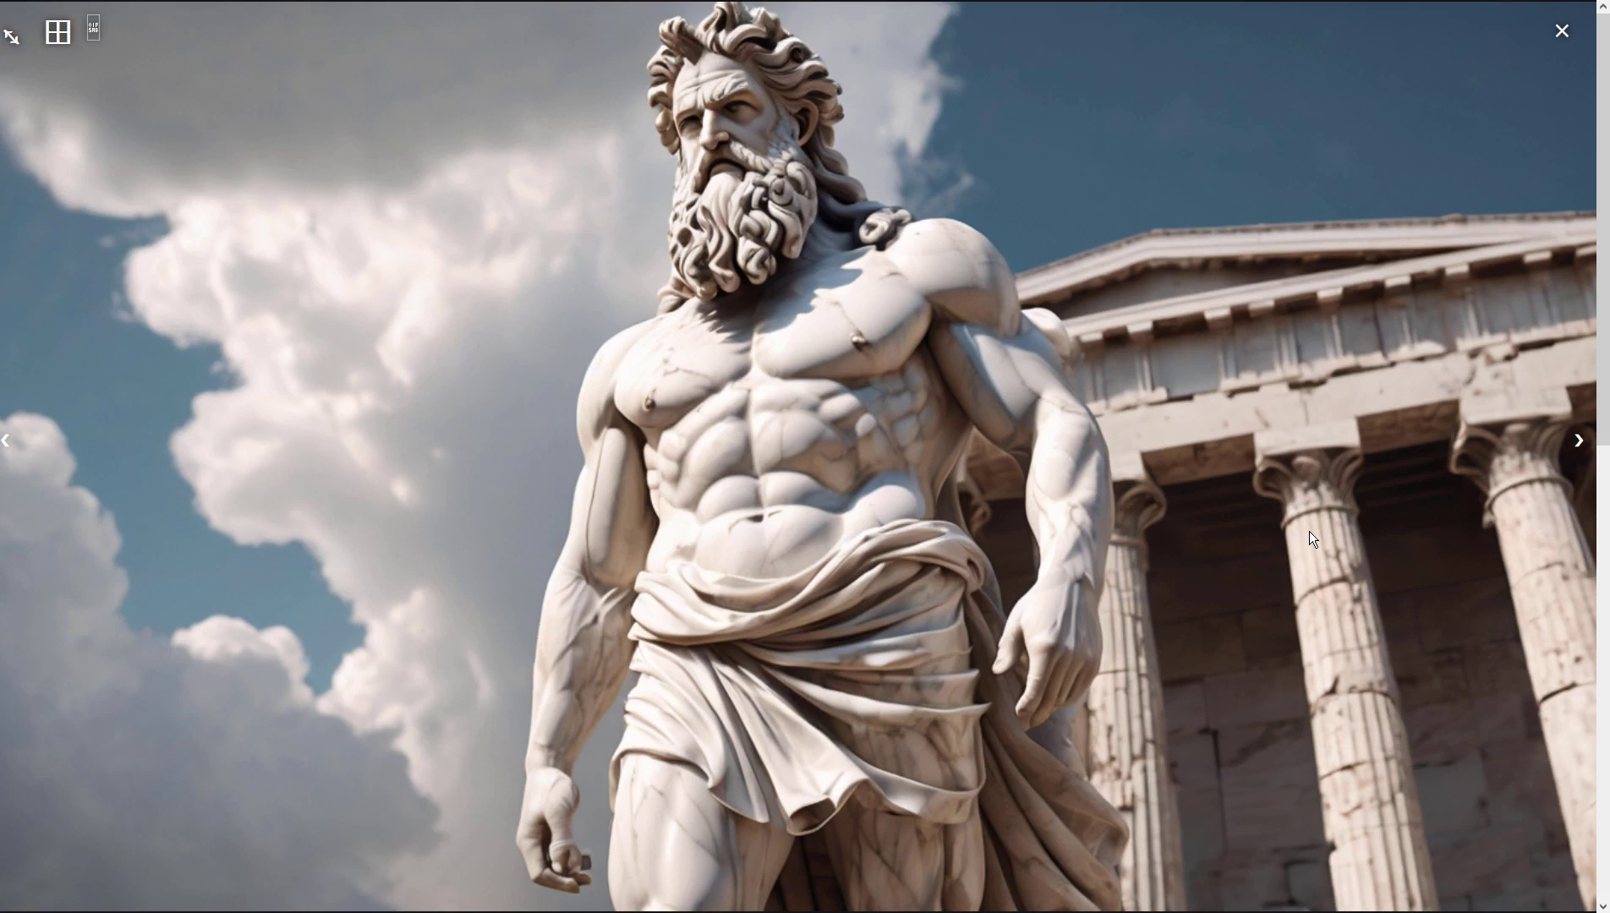
{"action": "left_click", "coordinate": [1309, 531]}
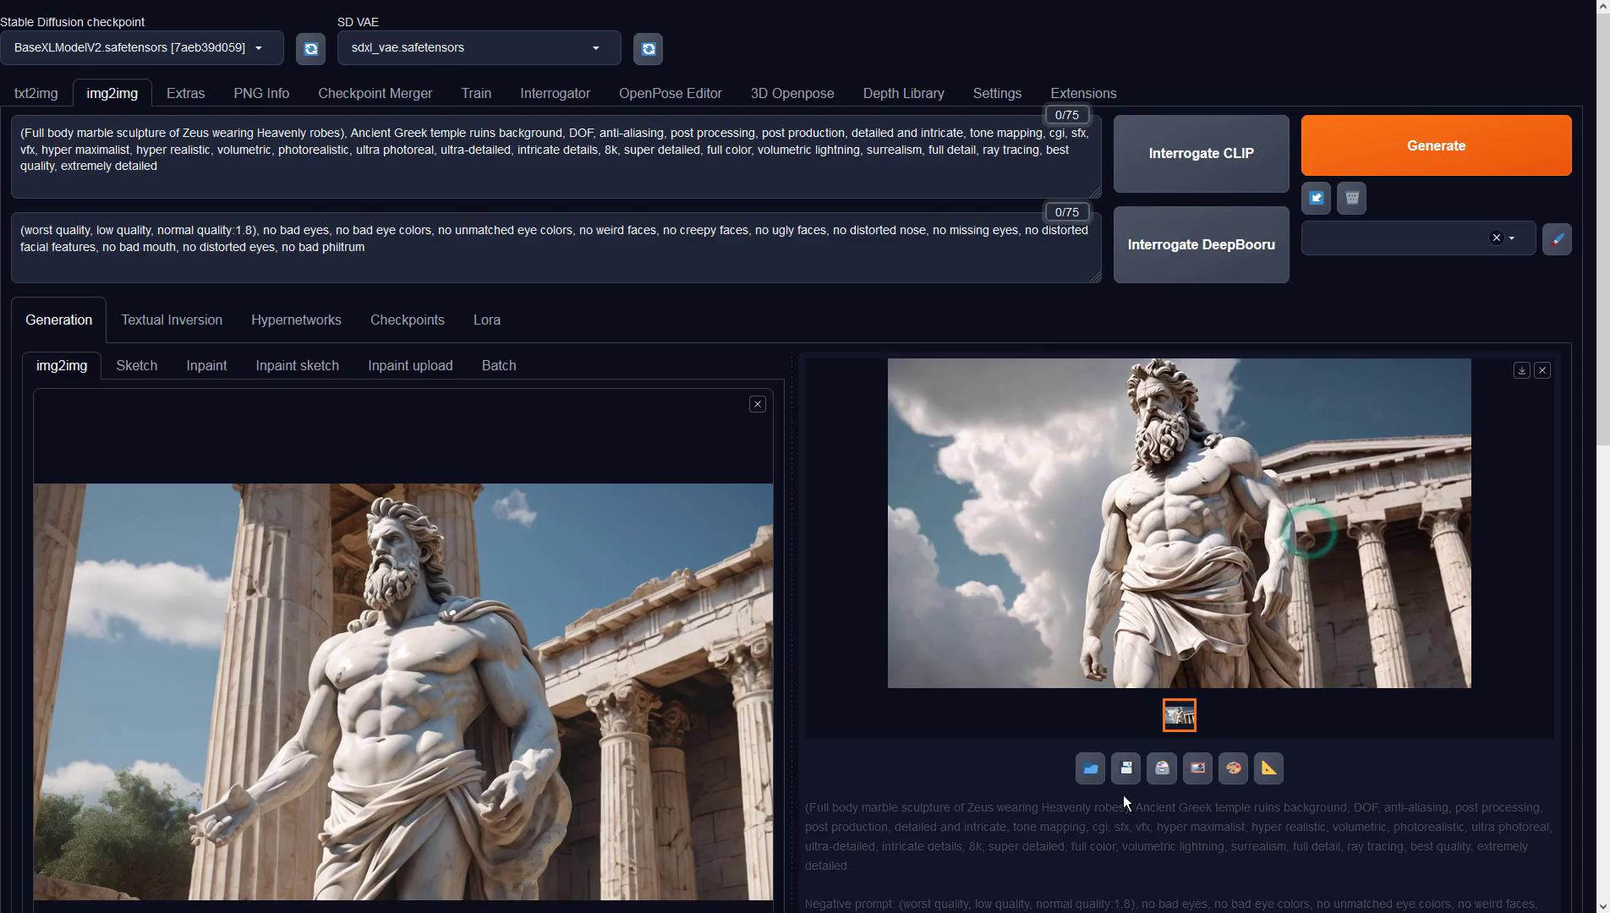
Step: Replace the img2img source with the latest variation and generate a further one
{"action": "left_click", "coordinate": [1213, 769]}
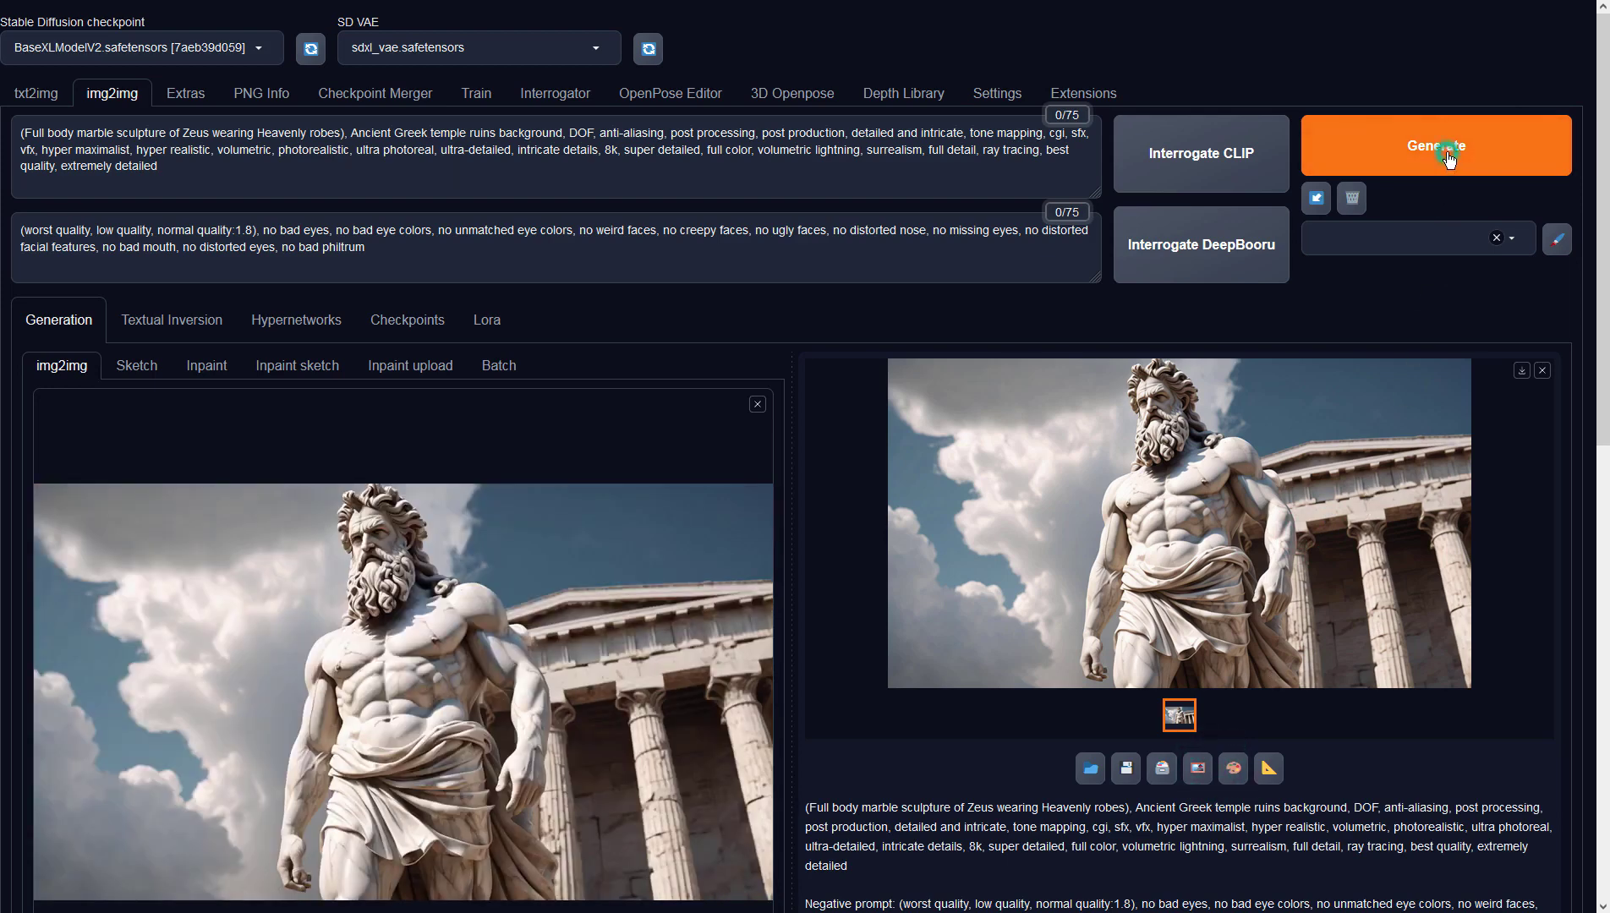
{"action": "left_click", "coordinate": [1449, 160]}
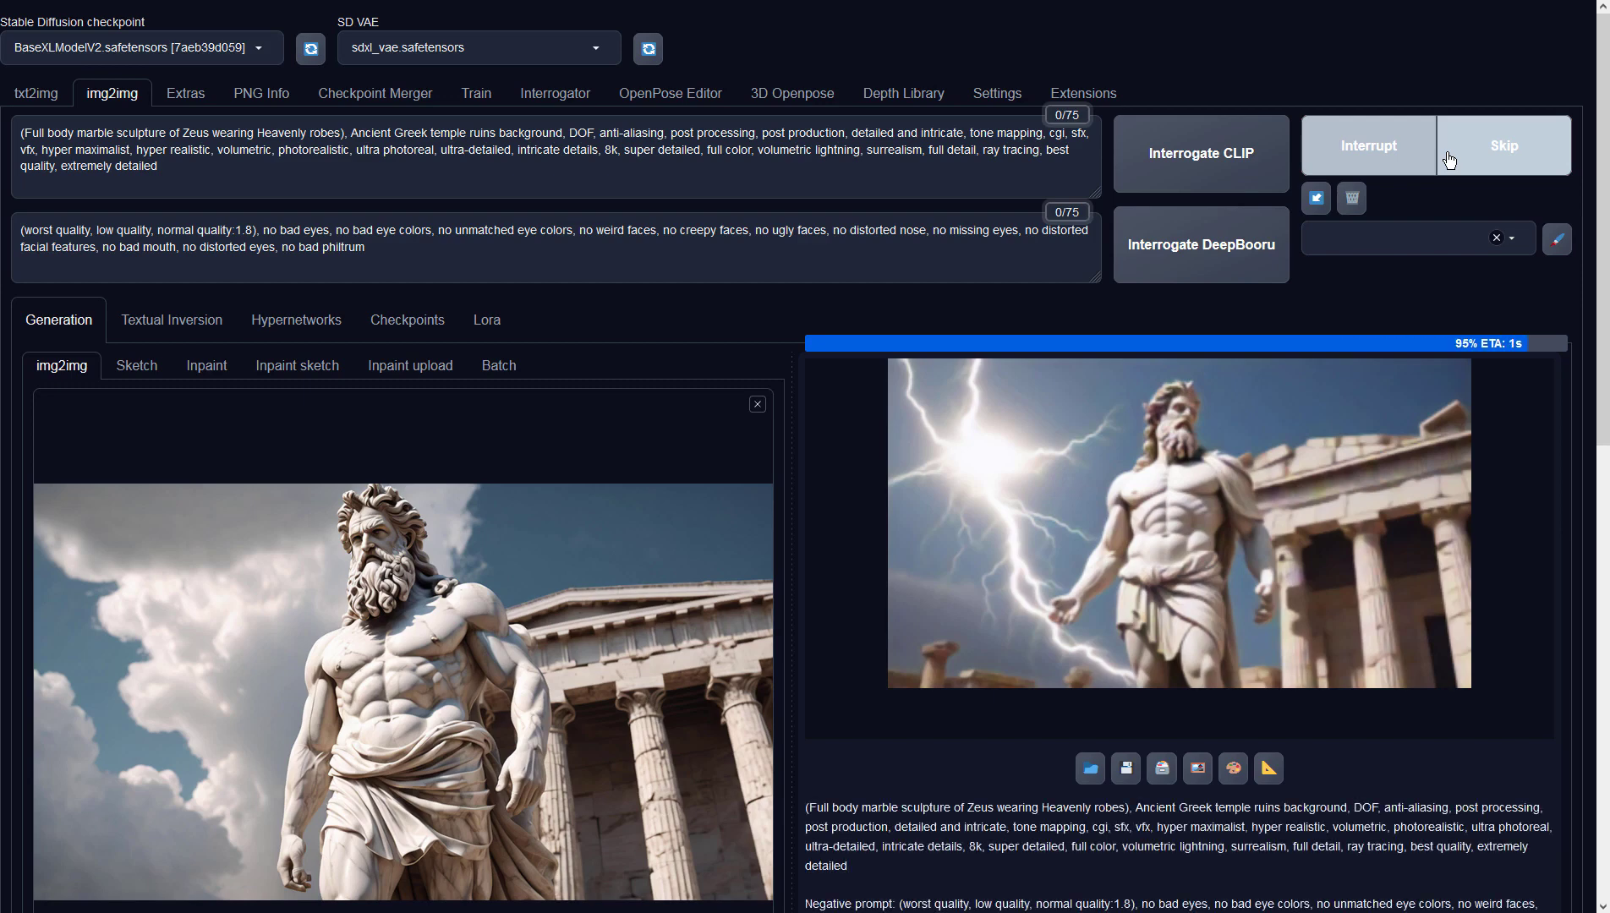
Step: Inspect the latest Zeus variation at full size, then generate two more from the same img2img source, viewing each enlarged
{"action": "left_click", "coordinate": [1308, 492]}
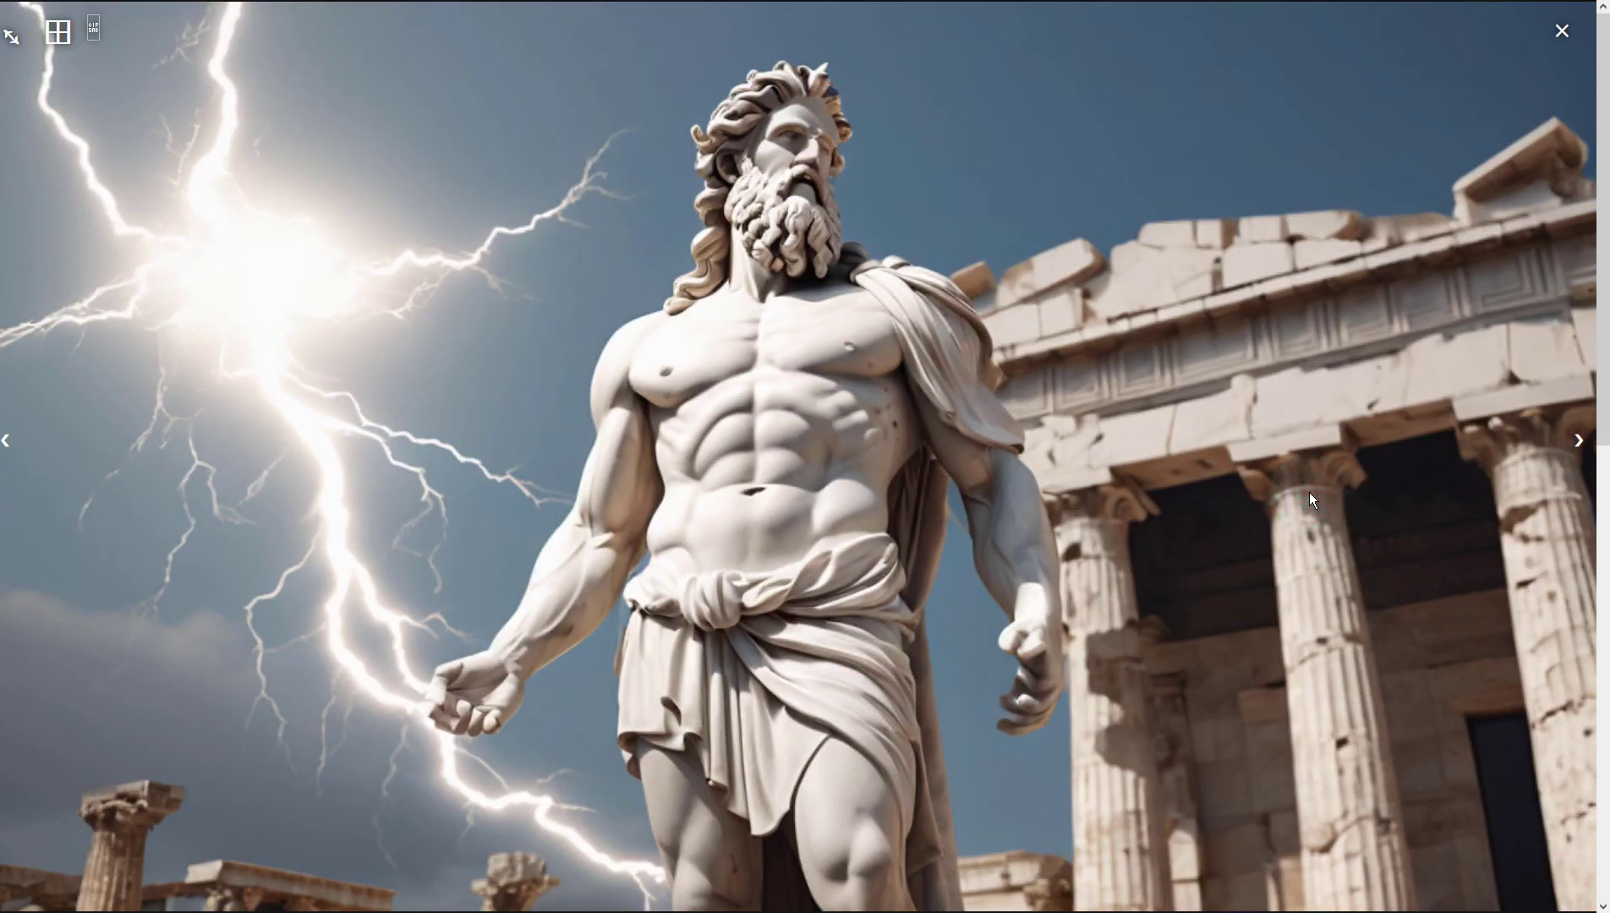
{"action": "left_click", "coordinate": [1309, 492]}
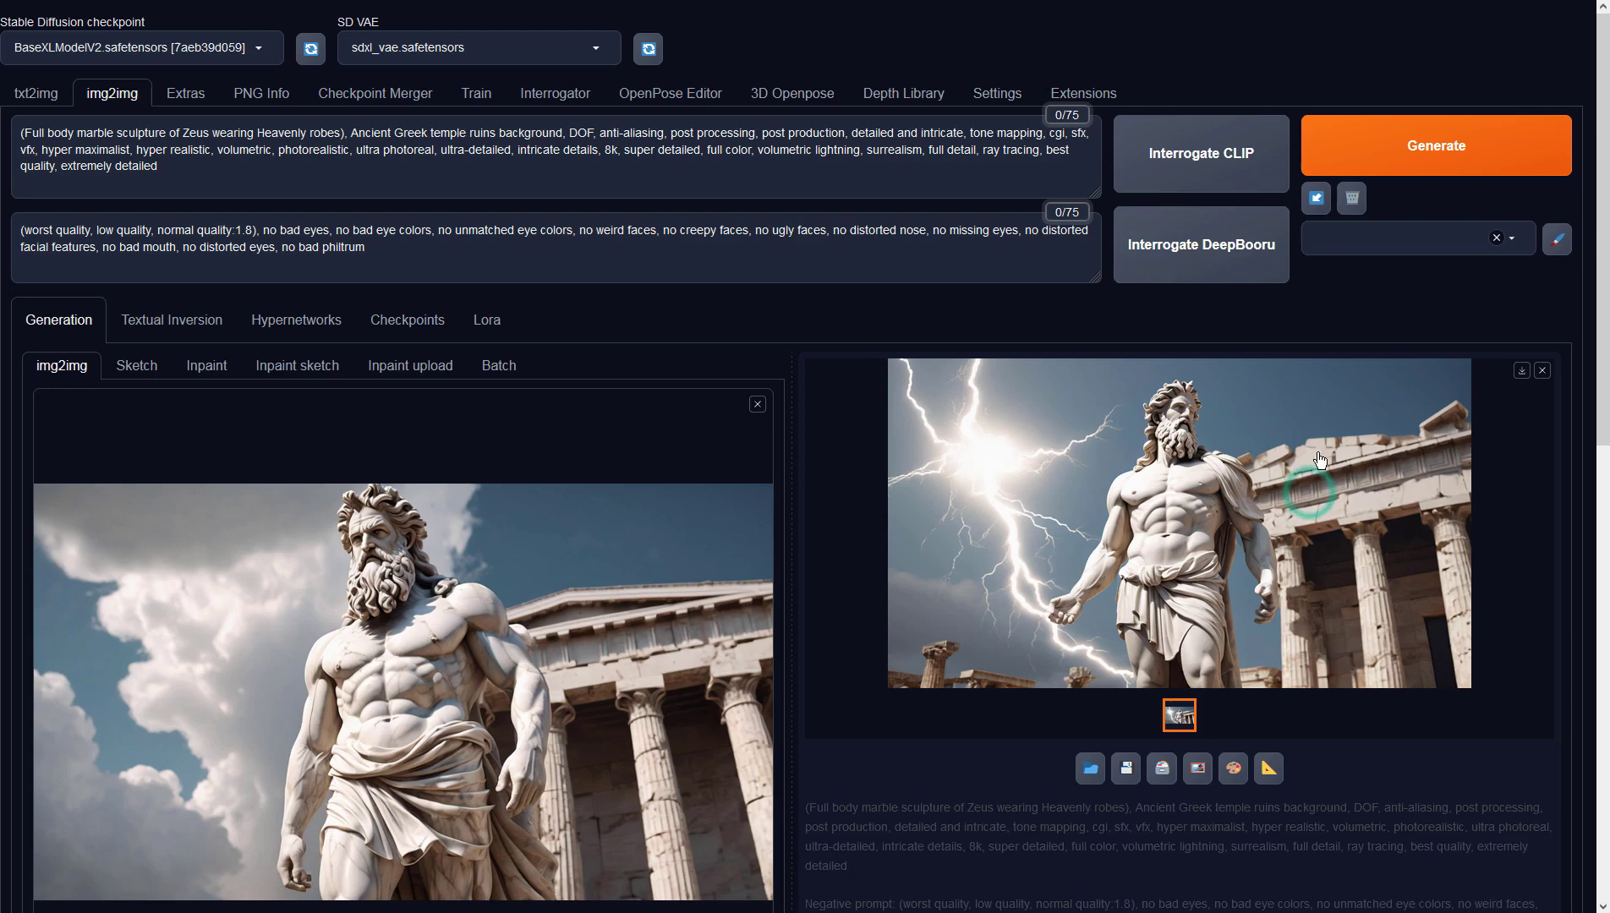
{"action": "left_click", "coordinate": [1376, 127]}
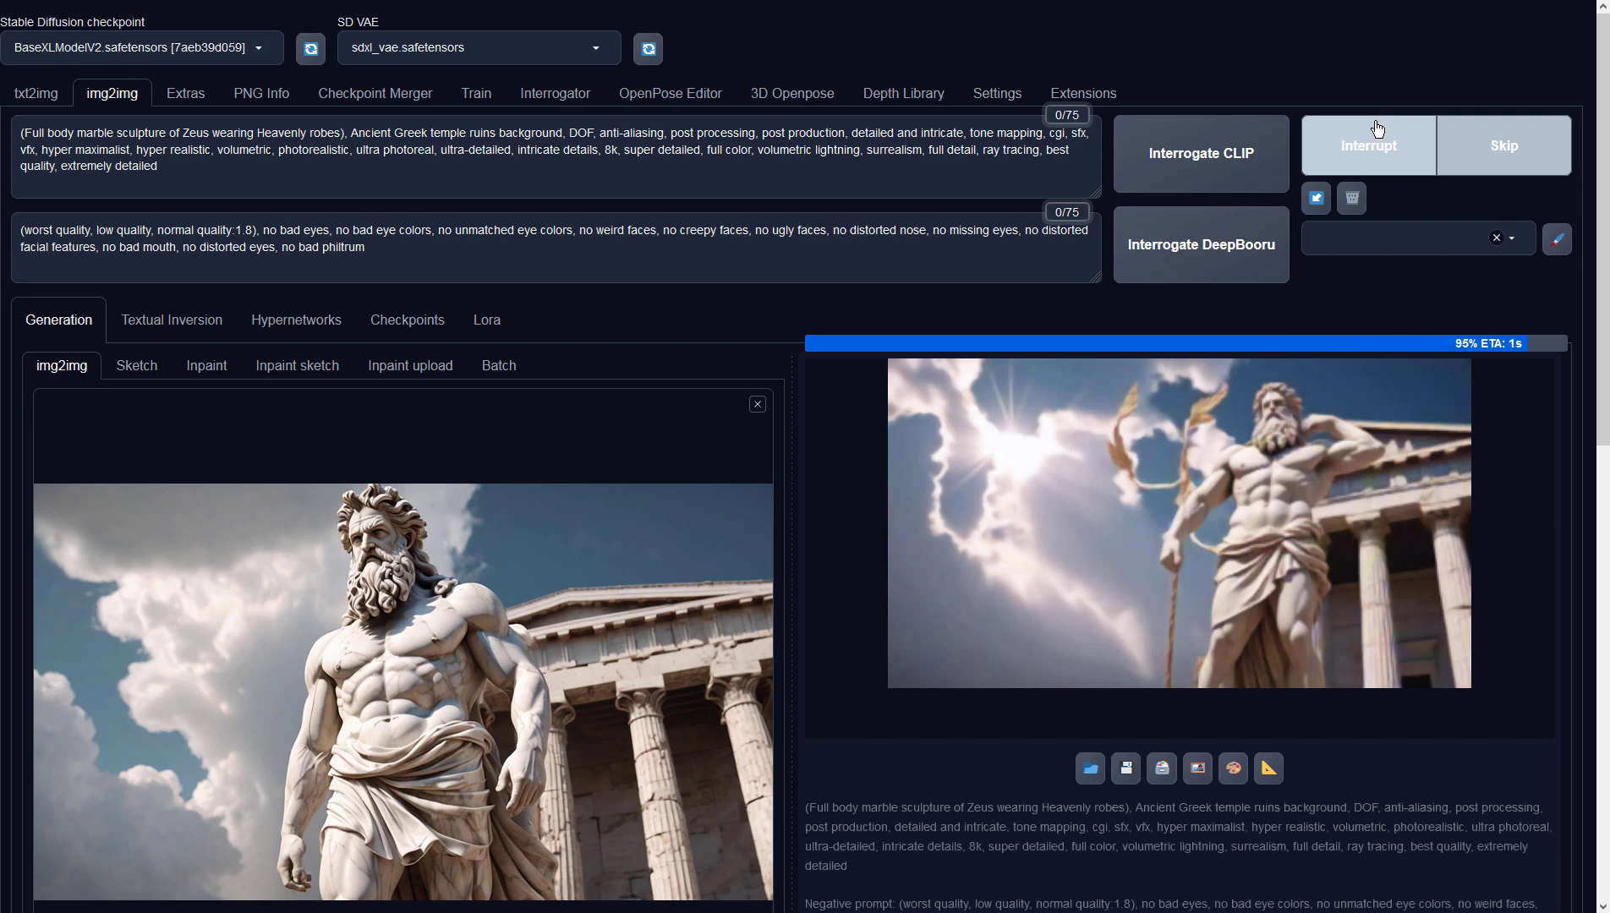
{"action": "left_click", "coordinate": [1228, 465]}
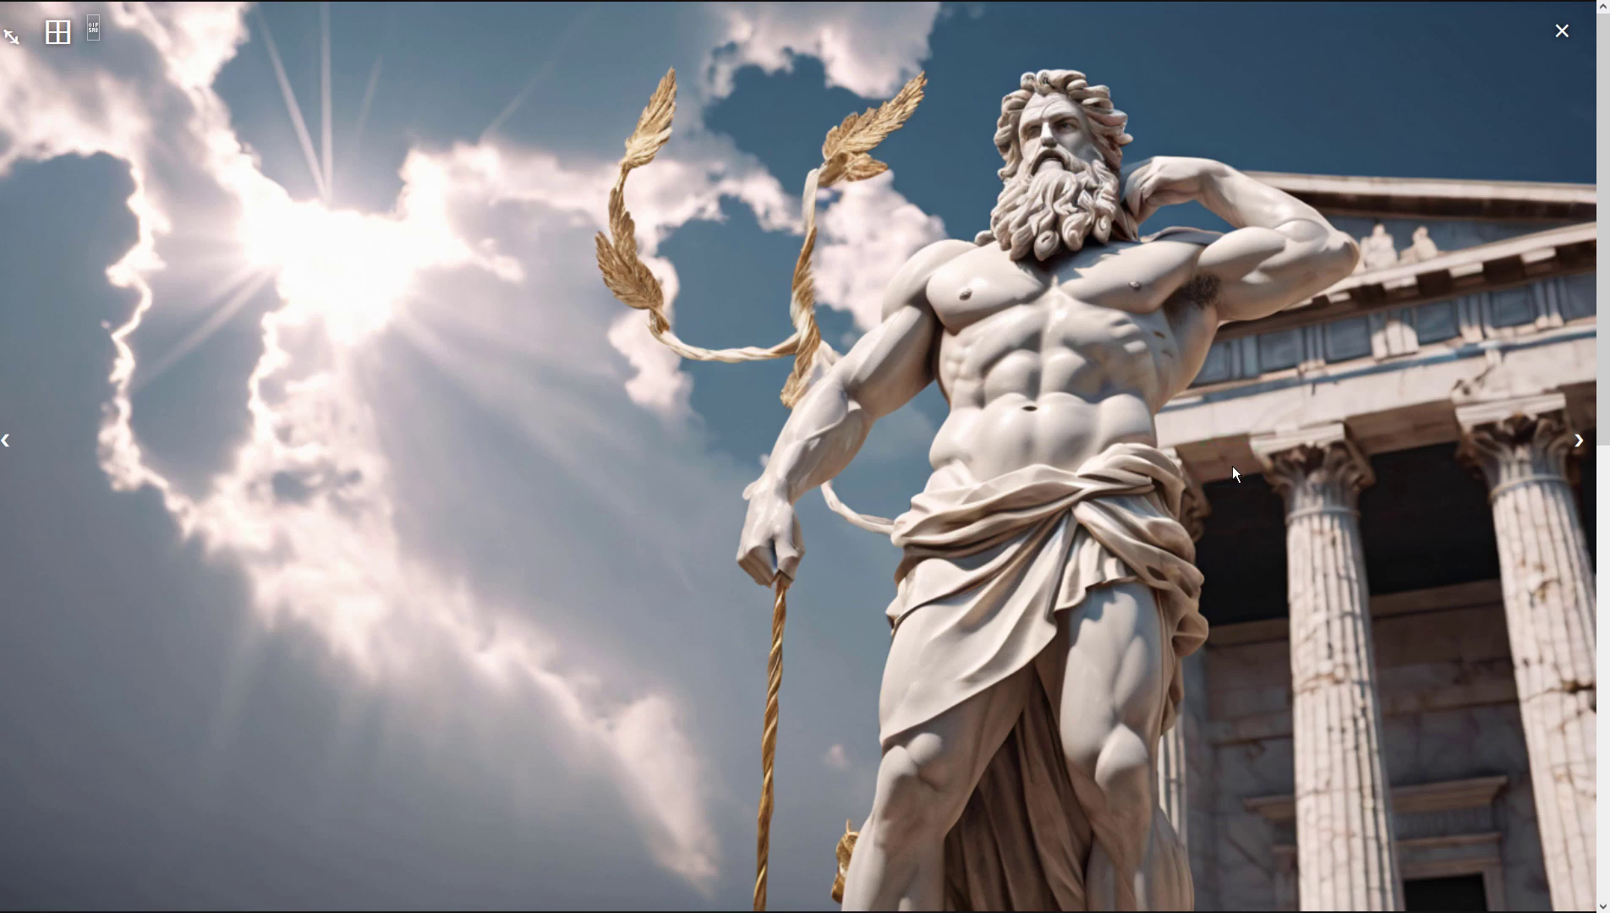
{"action": "left_click", "coordinate": [1230, 465]}
{"action": "left_click", "coordinate": [1416, 136]}
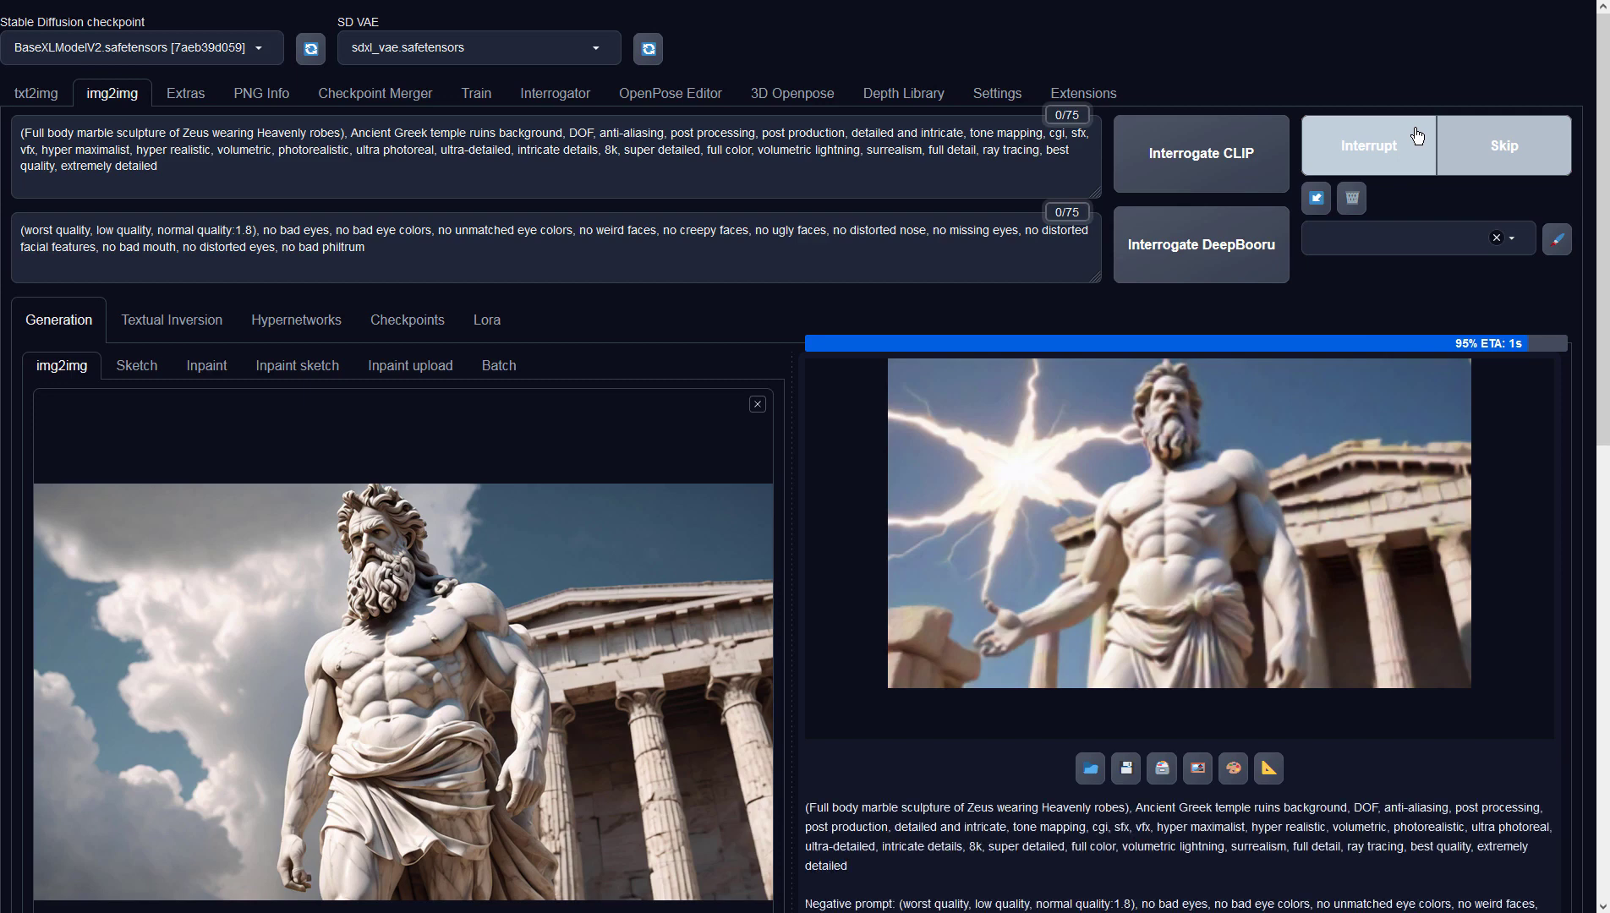
{"action": "left_click", "coordinate": [1133, 422]}
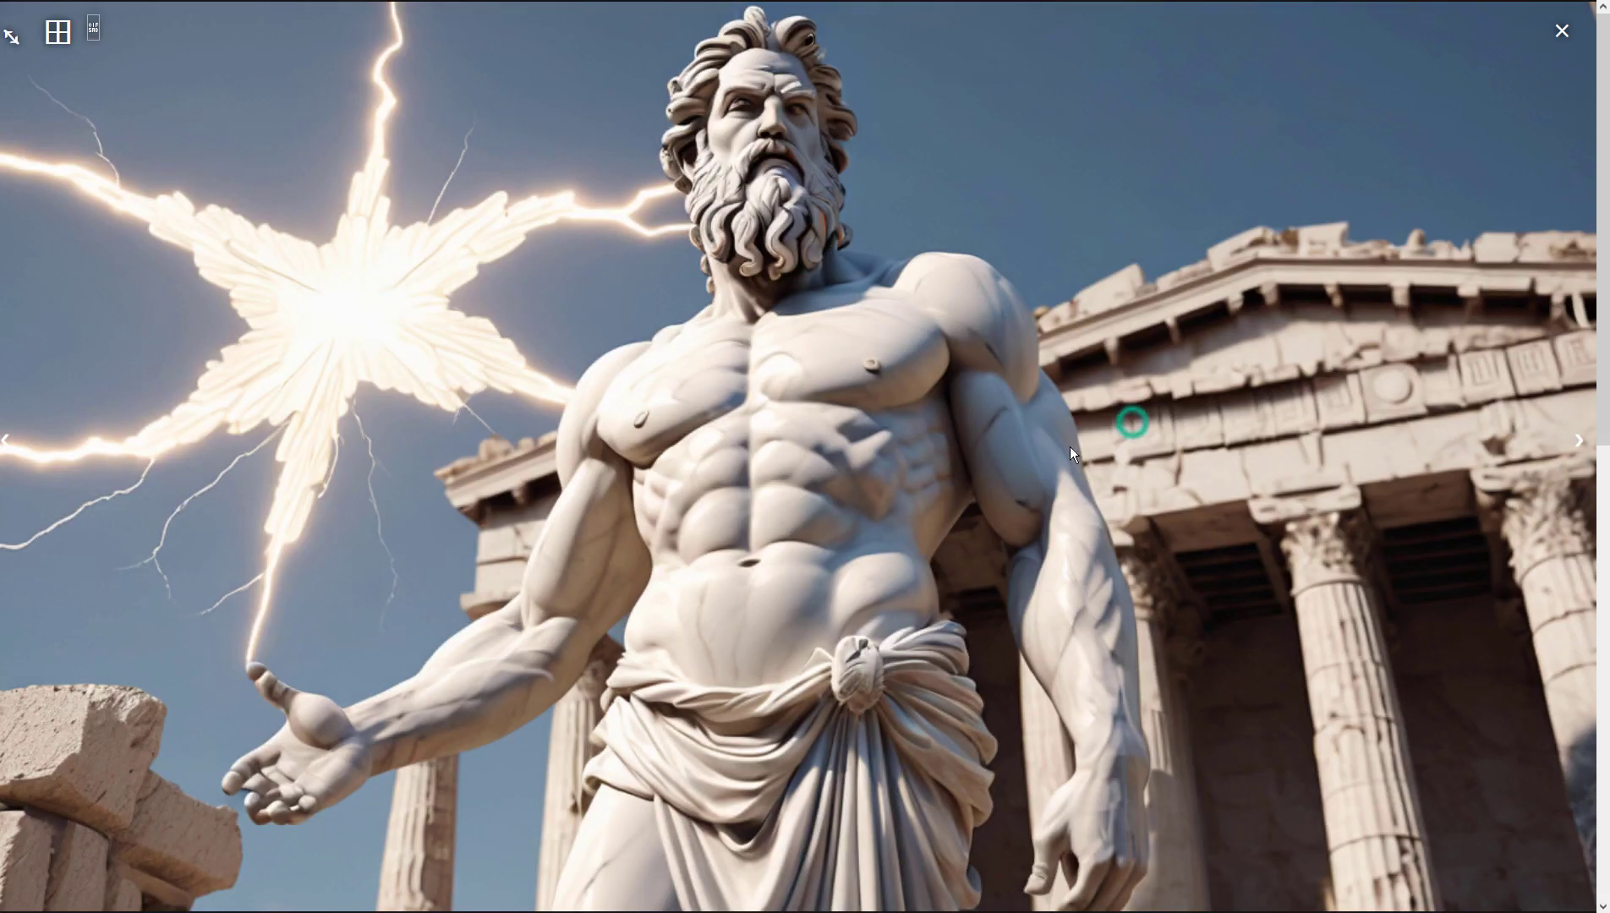